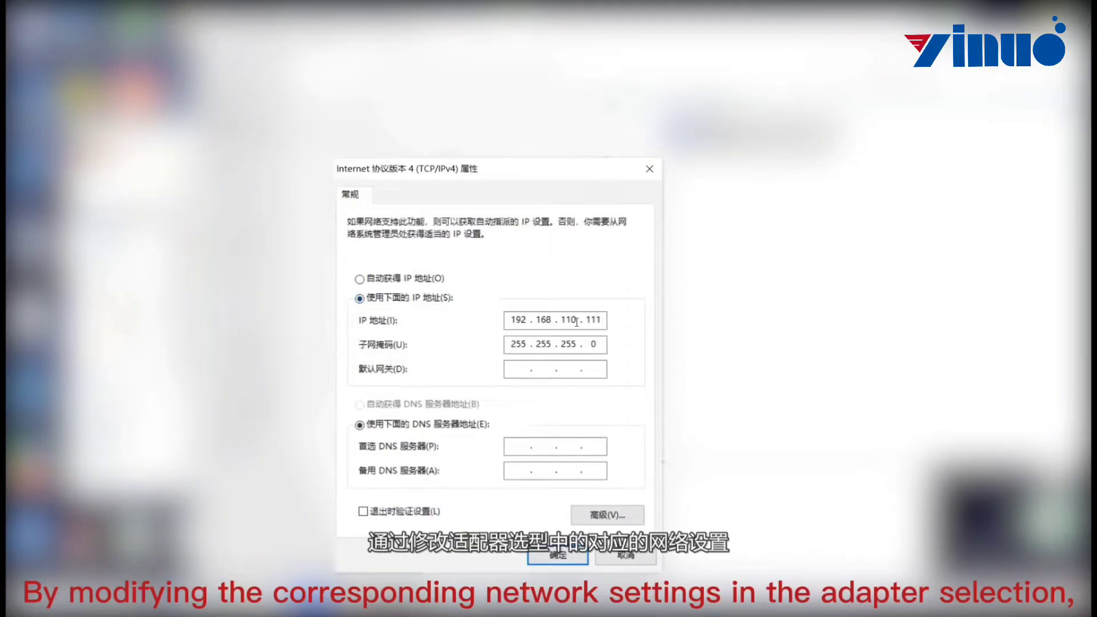
- Set the computer's Ethernet adapter to the fixed IPv4 address 192.168.0.111 and confirm the adapter properties
left_click_drag(578, 320, 567, 320)
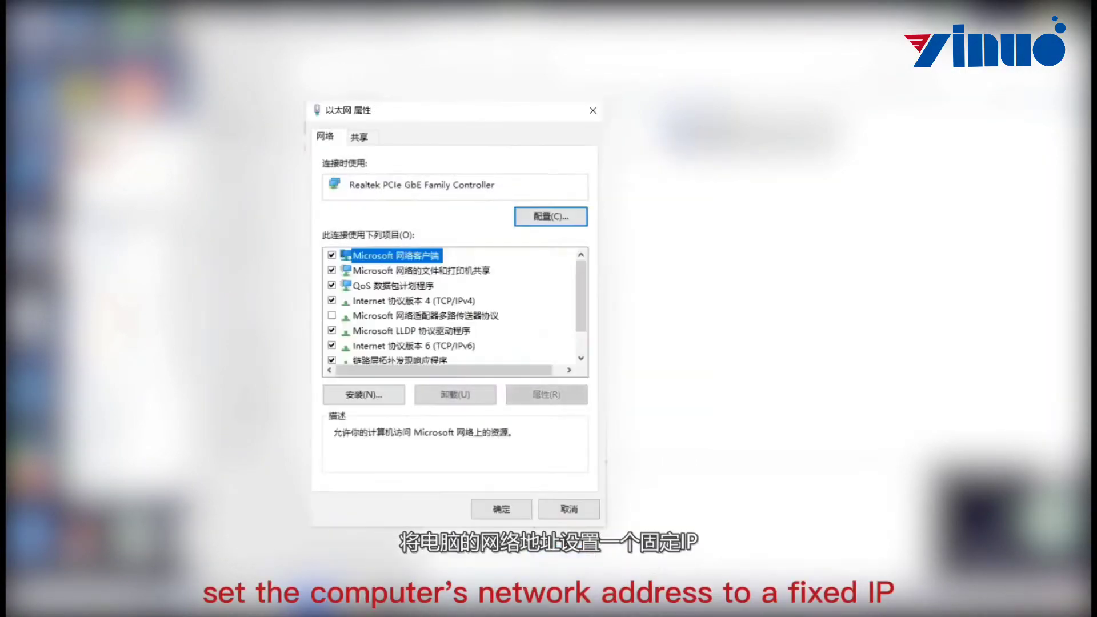
left_click(512, 513)
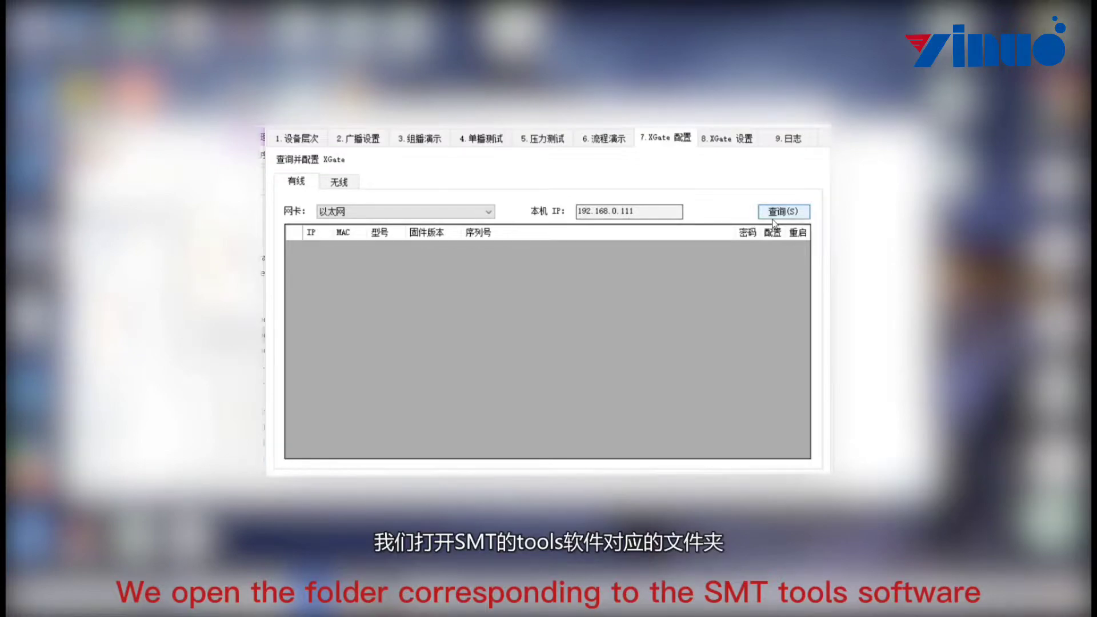
- Query the wired XGate controllers and apply the found controller's configuration with IP 192.168.0.10 and default gateway 192.168.0.1
left_click(772, 217)
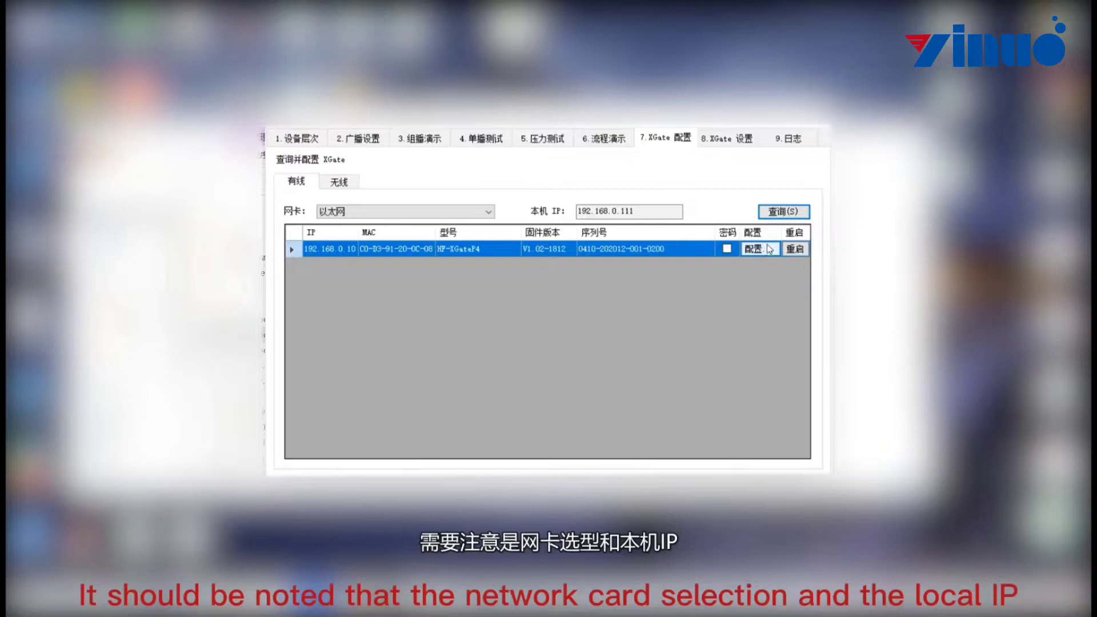
left_click(766, 249)
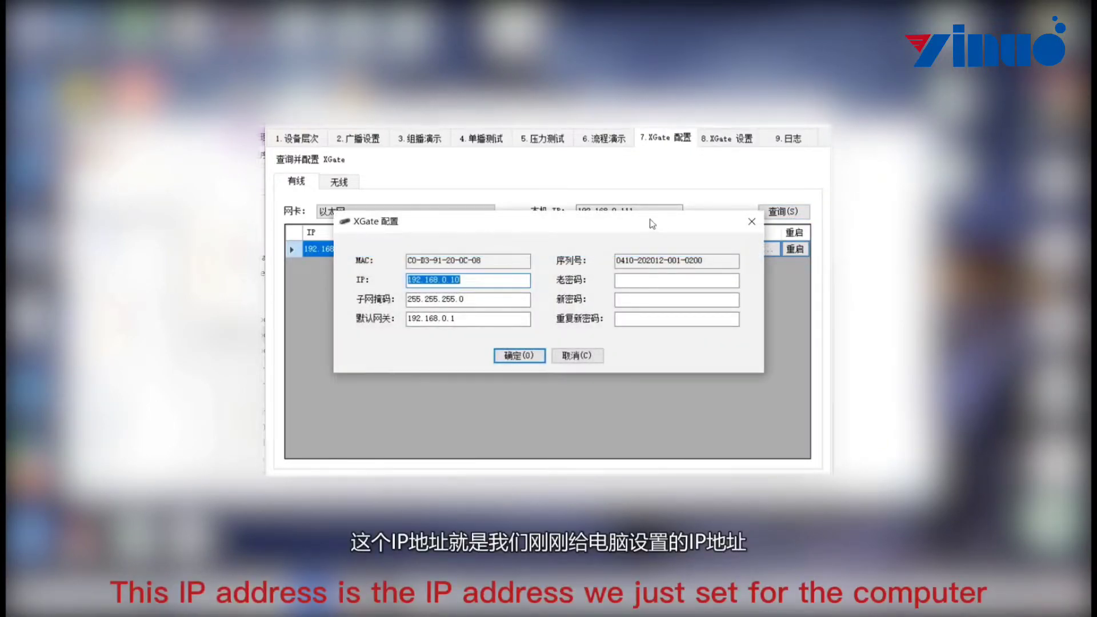
left_click_drag(650, 227, 653, 272)
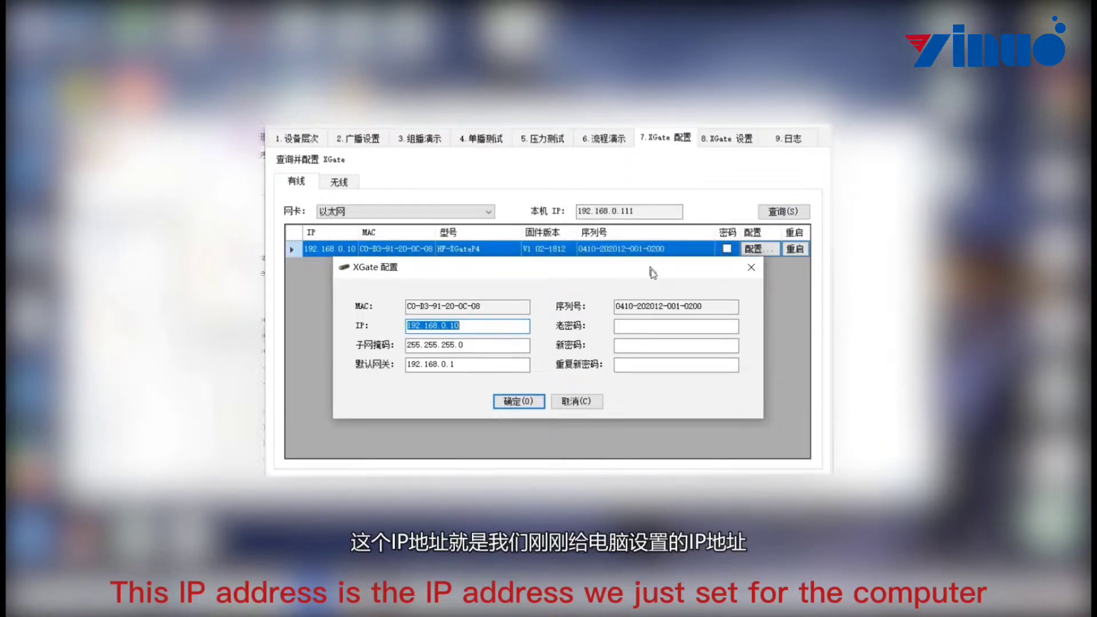
left_click(470, 331)
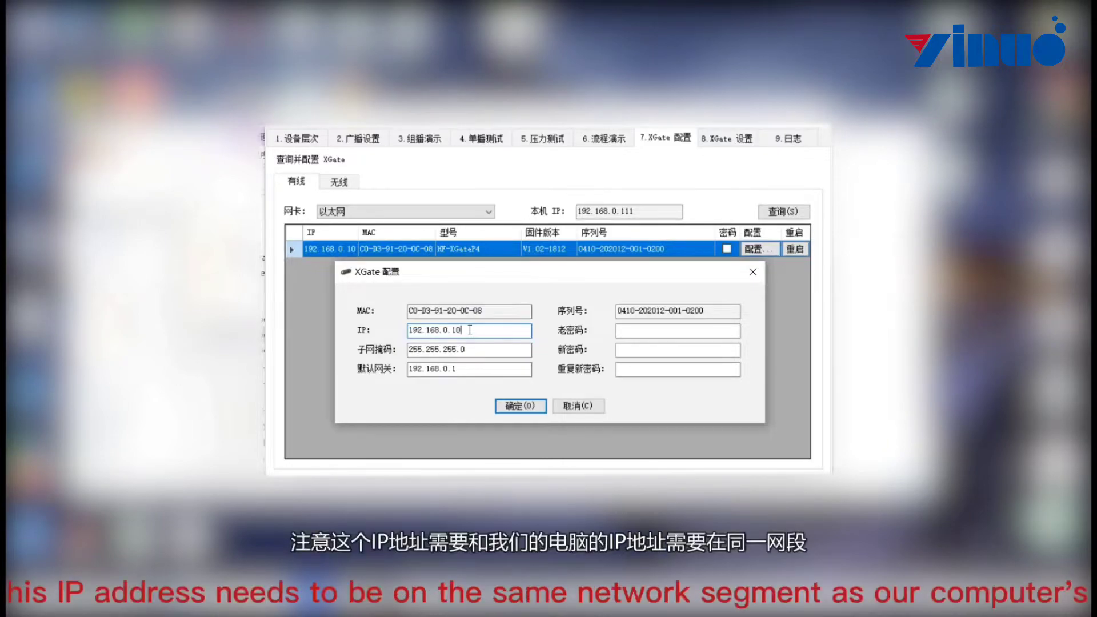
left_click(465, 370)
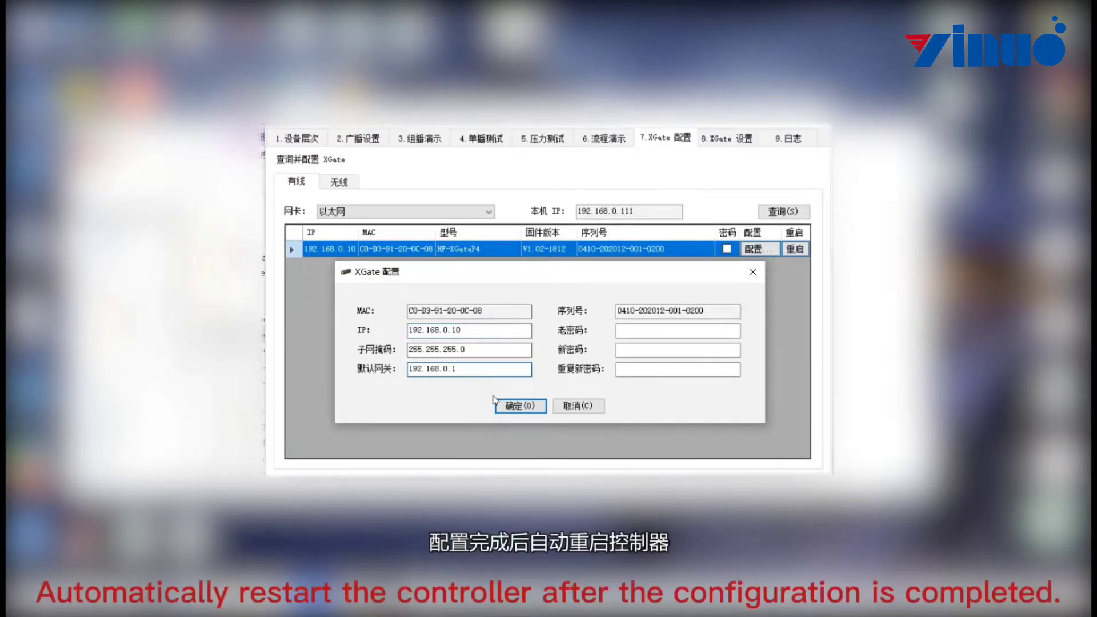
left_click(513, 407)
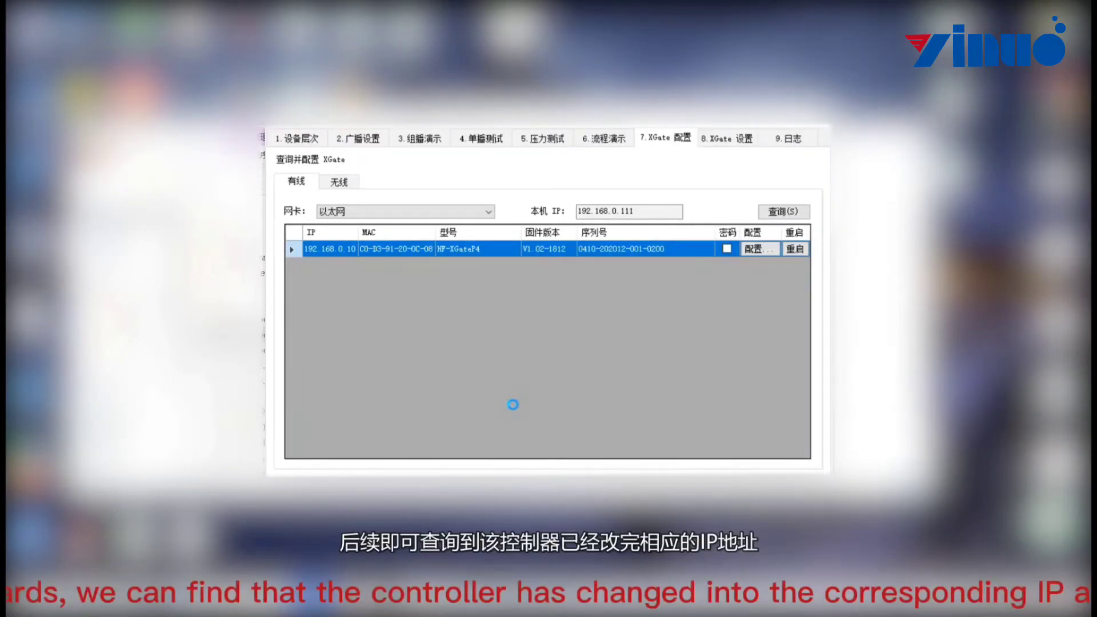
- Create a new device hierarchy configuration file named Ptl.Device.InstallProject11 and save it on the desktop
left_click(297, 138)
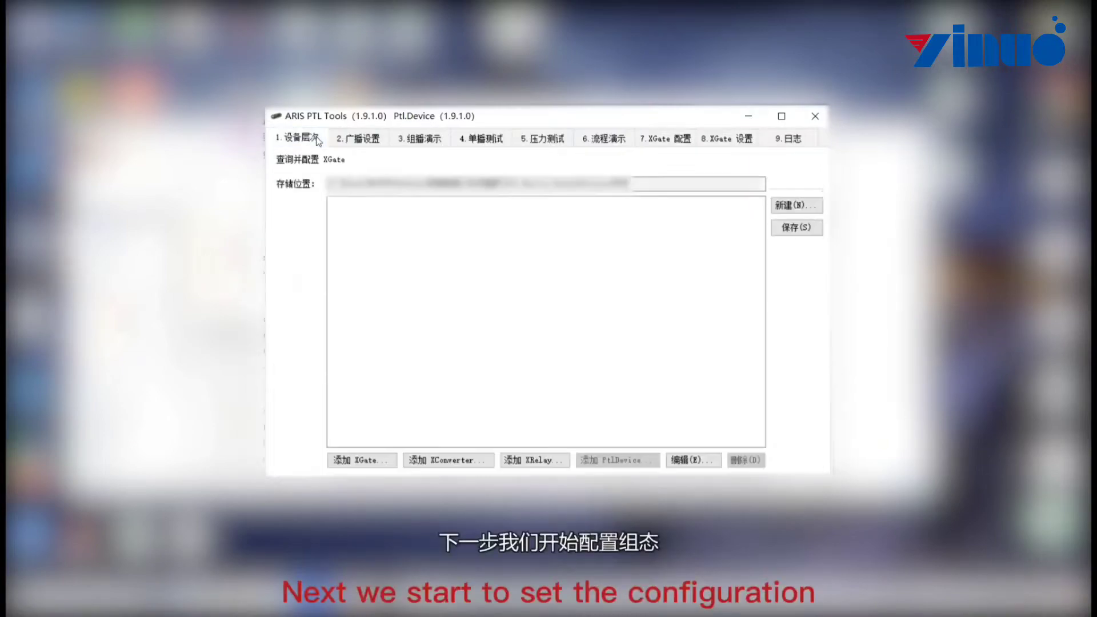
left_click(788, 205)
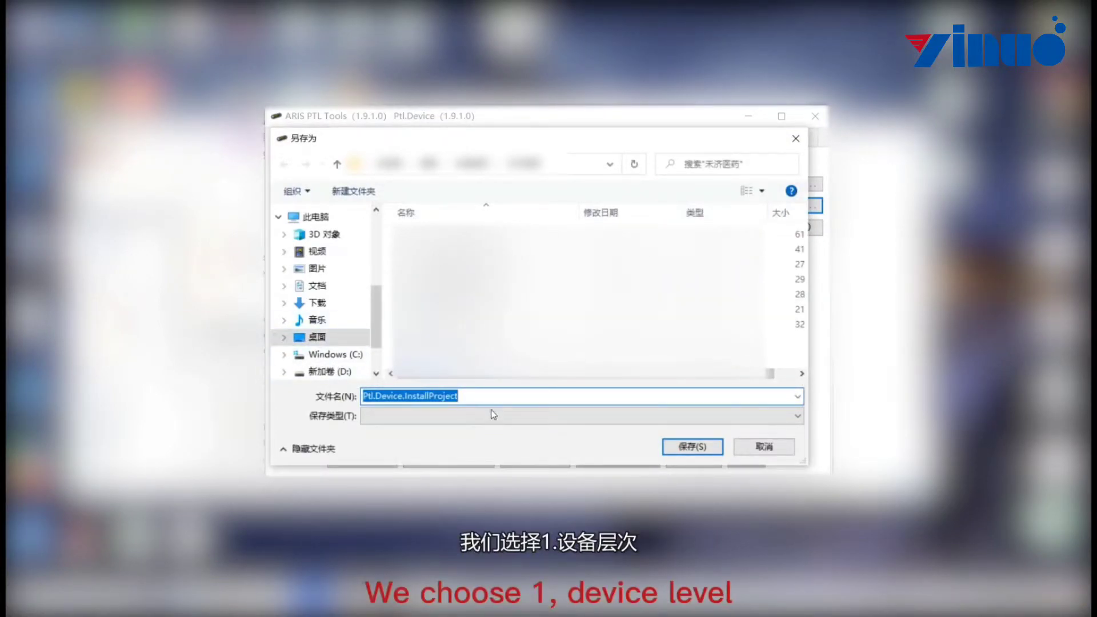
left_click(482, 392)
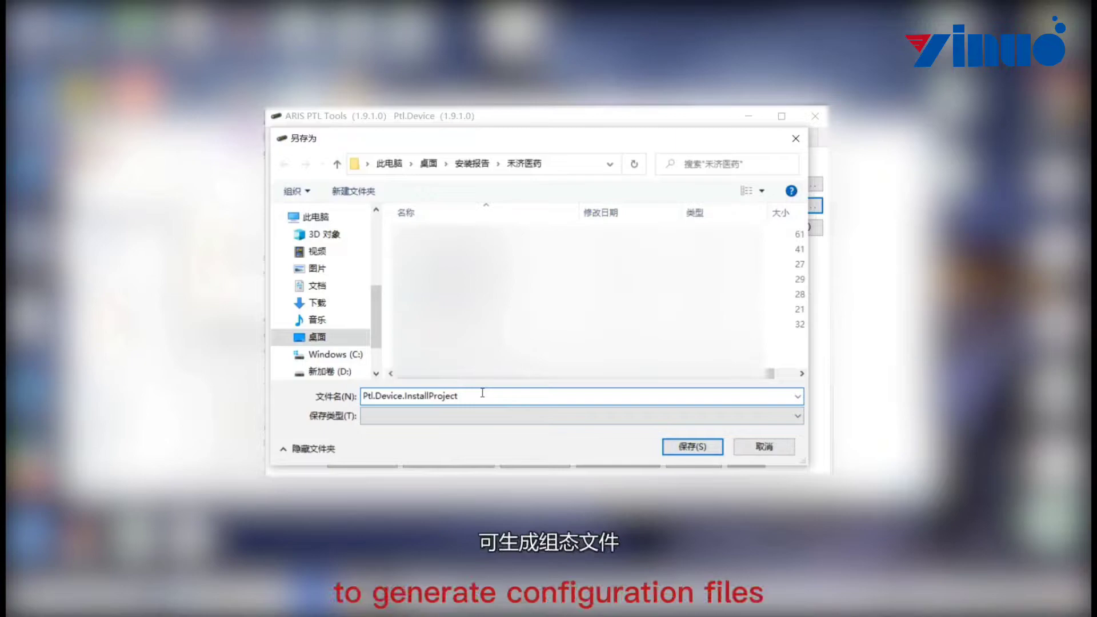
type("11")
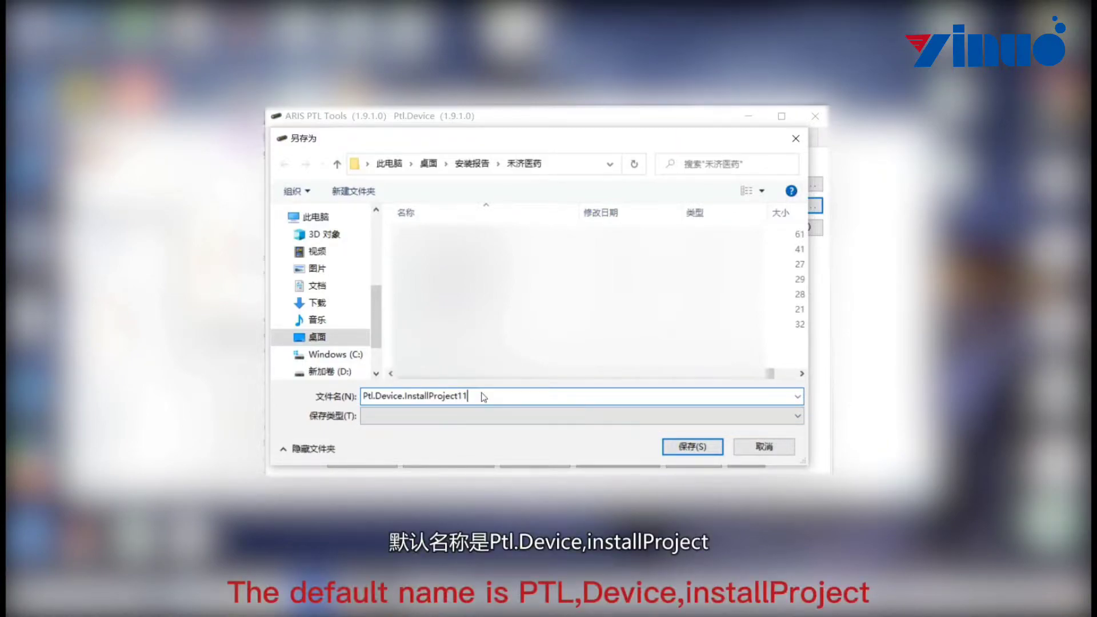
left_click(324, 338)
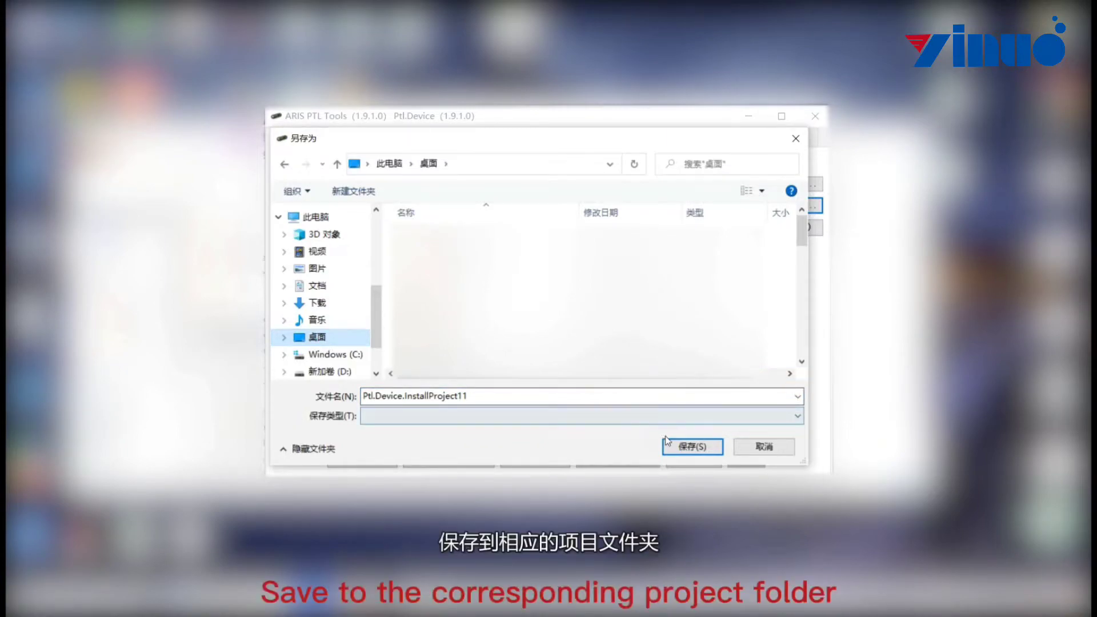
left_click(678, 449)
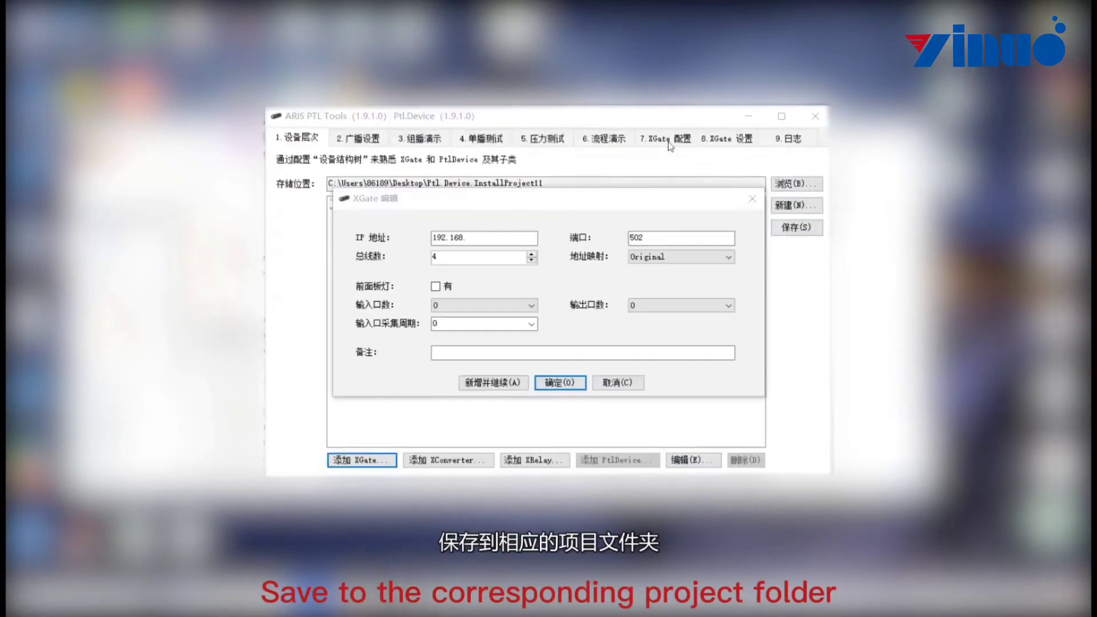
- Add an XGate controller with IP address 192.168.0.10 to the install project
left_click(480, 237)
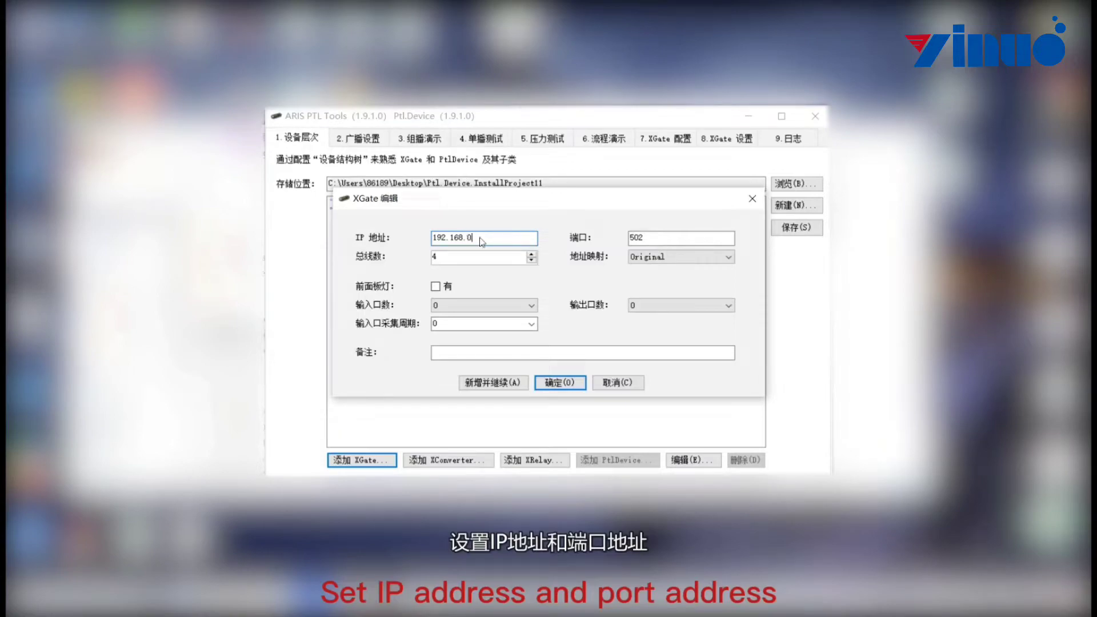
type(".10")
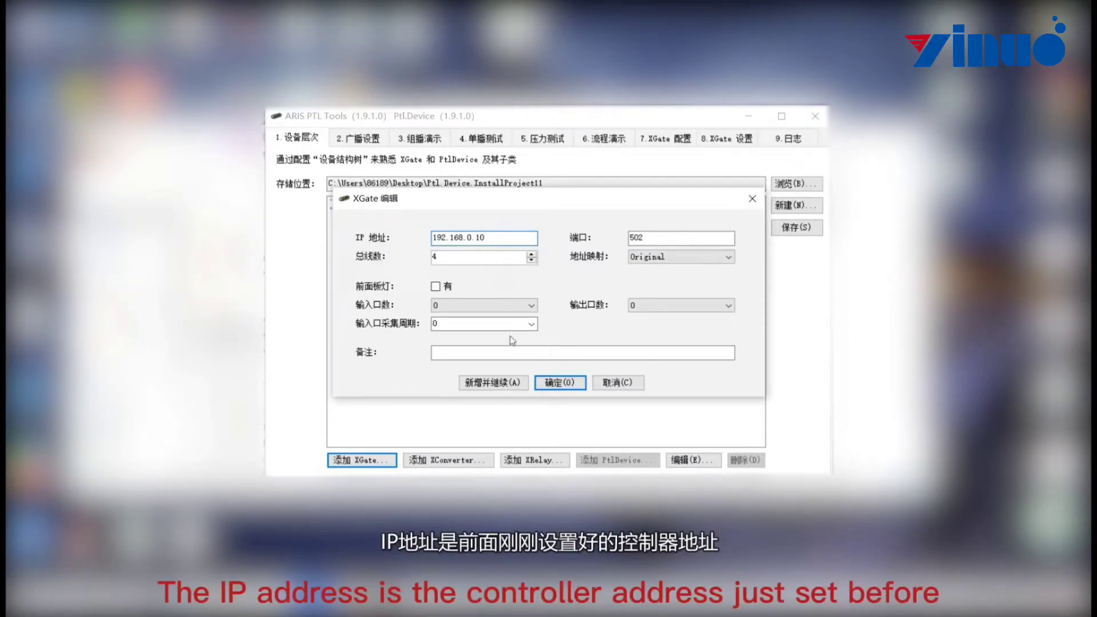
left_click(552, 384)
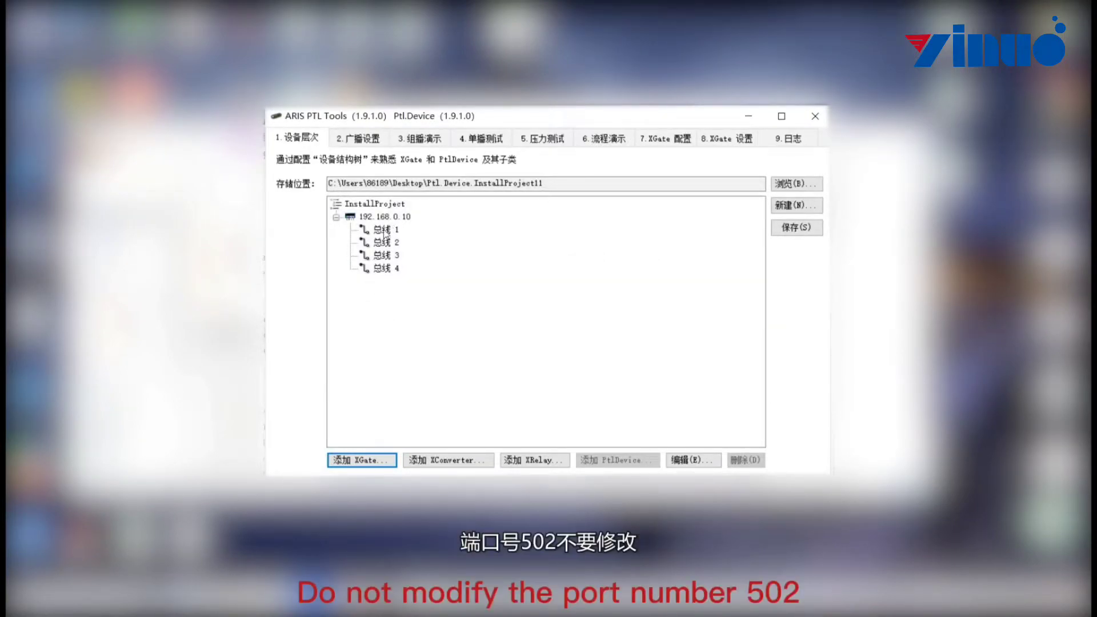
- Add Tera A_B04002 devices with addresses 1 to 7 to bus 1 of the XGate
left_click(383, 230)
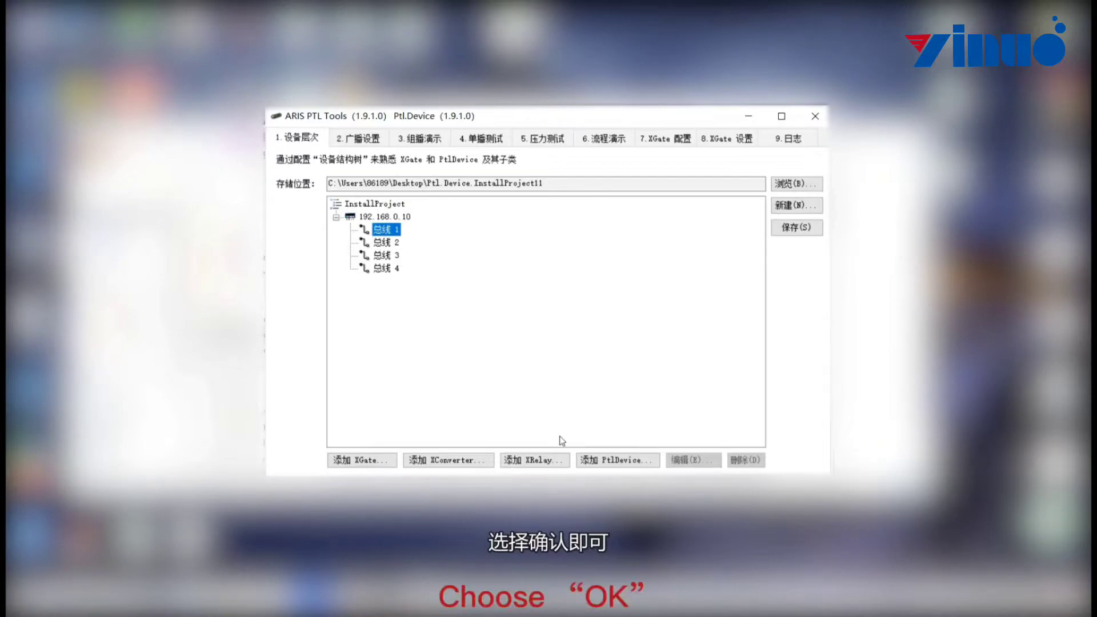
left_click(616, 461)
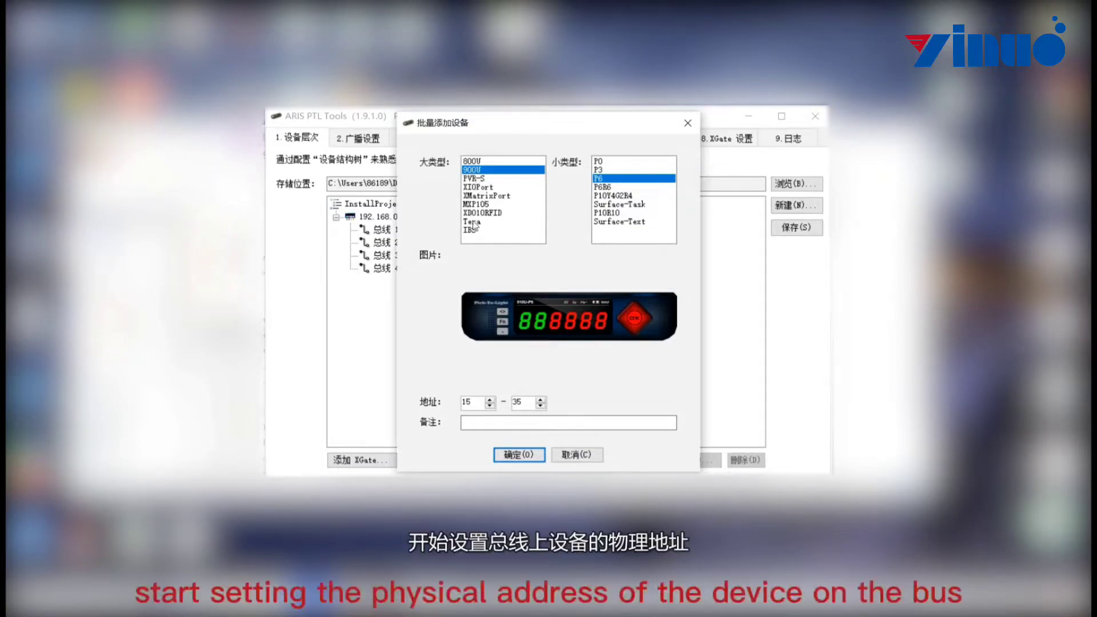
left_click(472, 223)
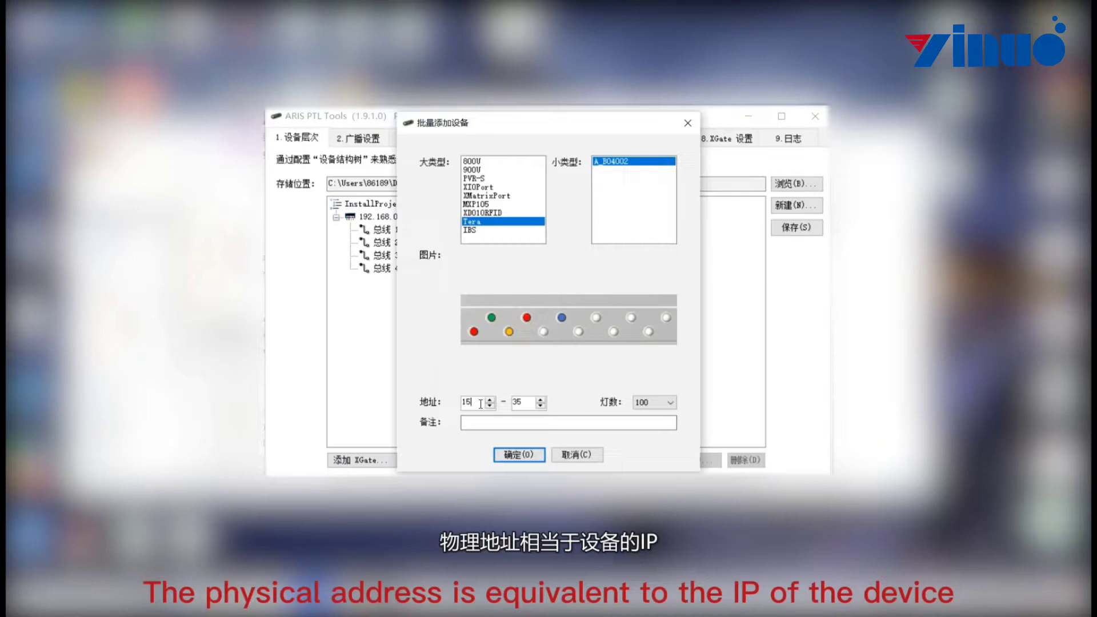
double_click(461, 402)
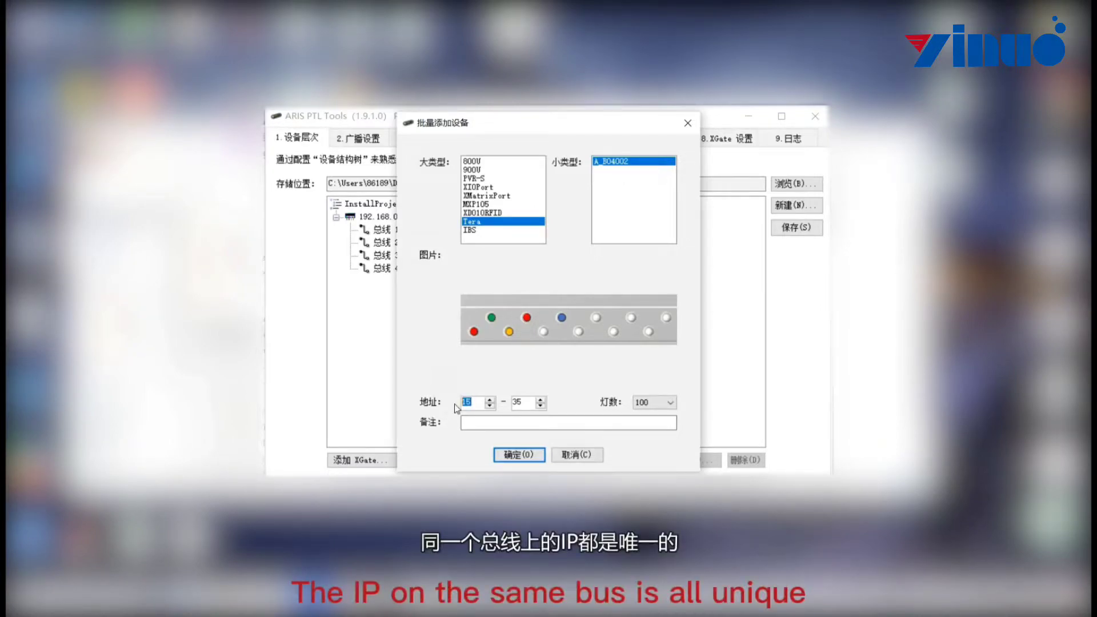
left_click(531, 402)
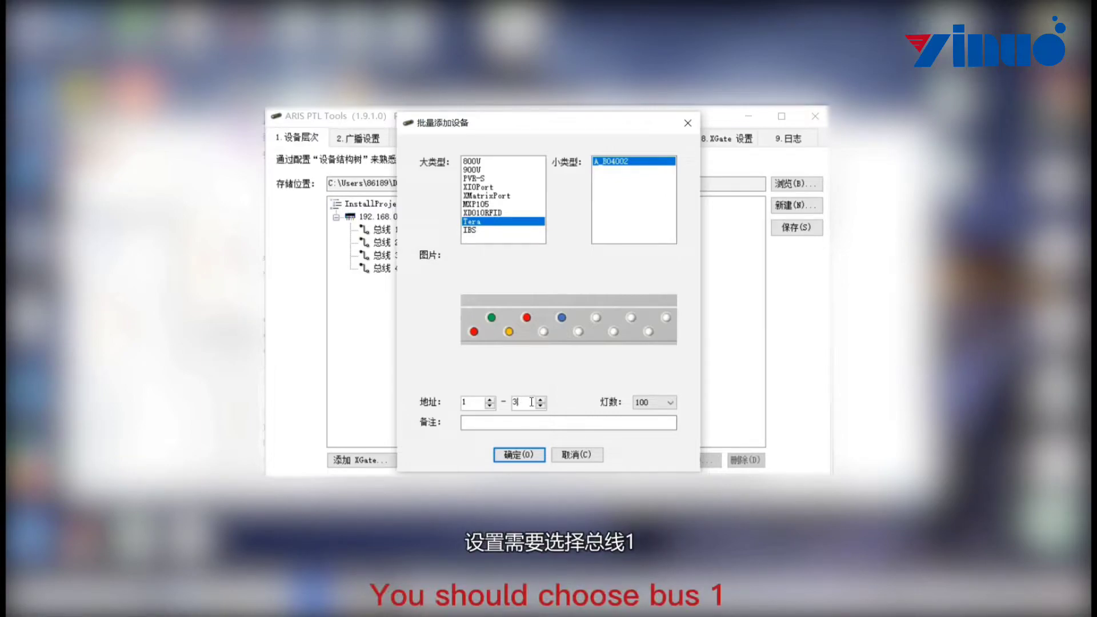
key("BackSpace")
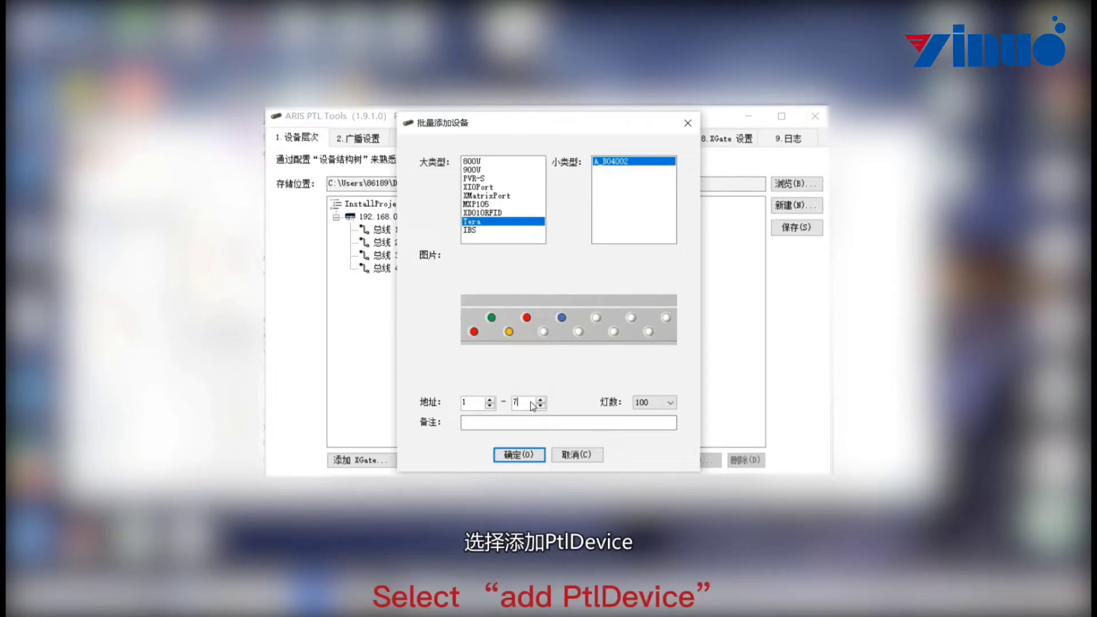
left_click(533, 455)
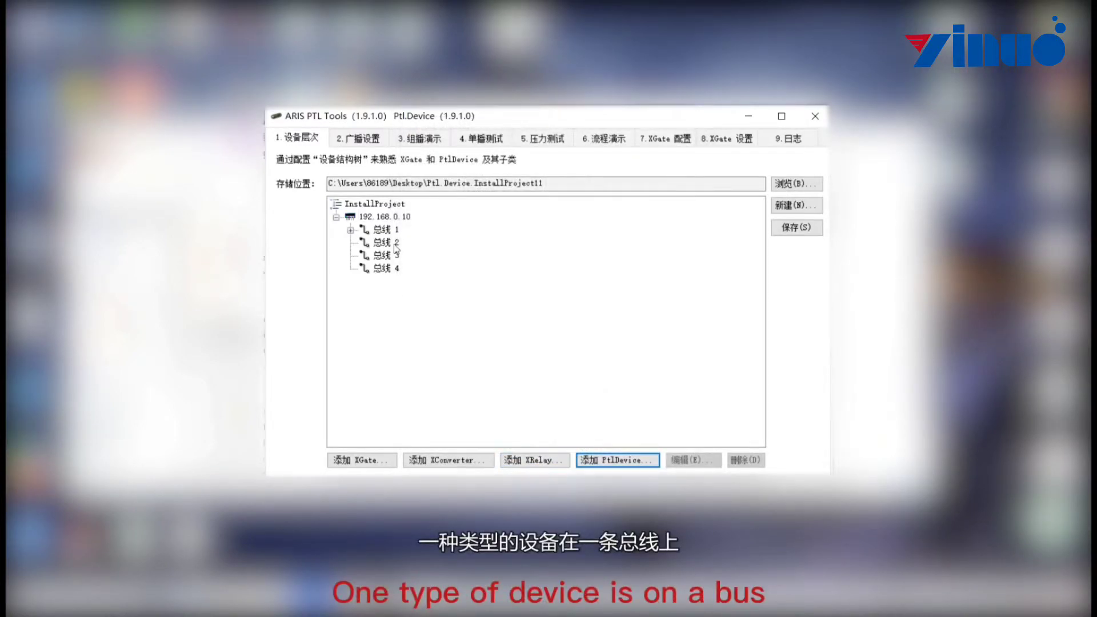
- Add an IBS DO5 device to bus 1 with the address range 9 to 9
left_click(388, 231)
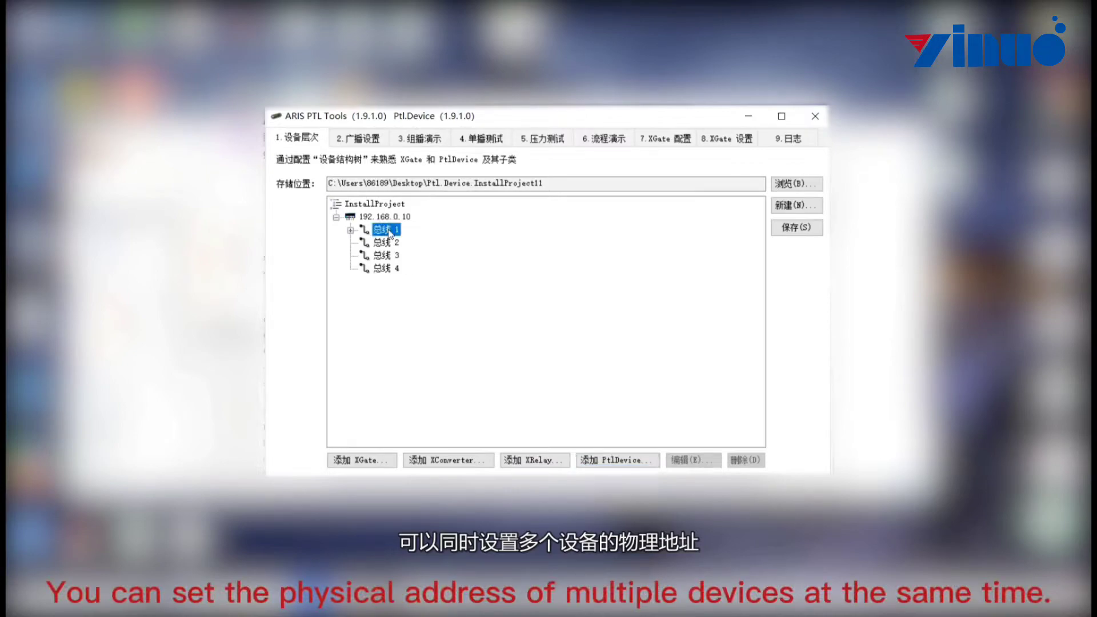
left_click(611, 458)
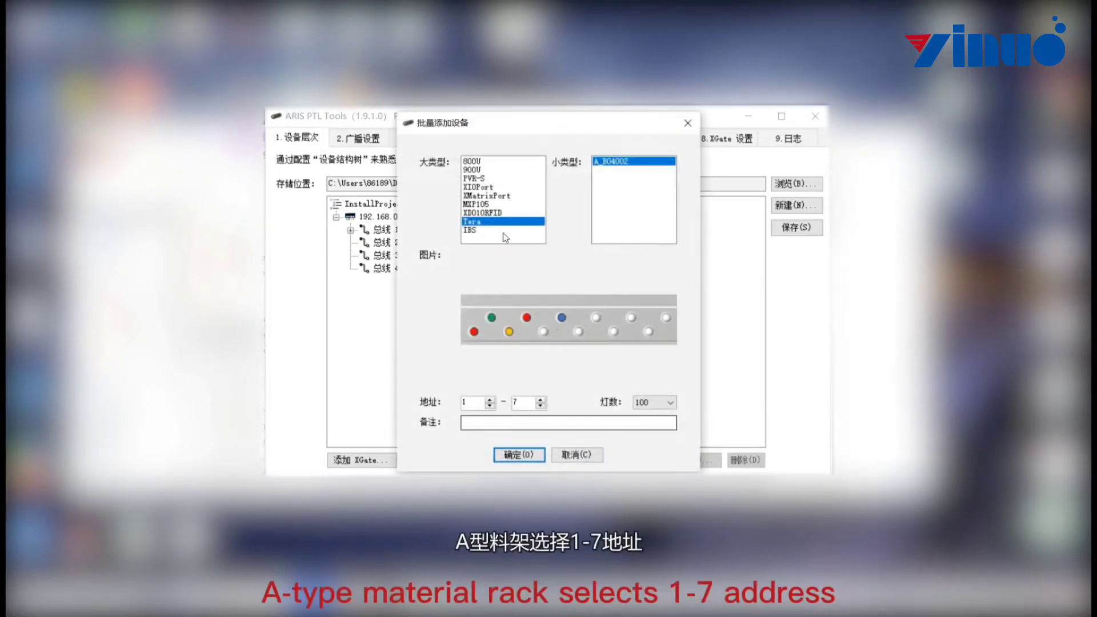
left_click(484, 231)
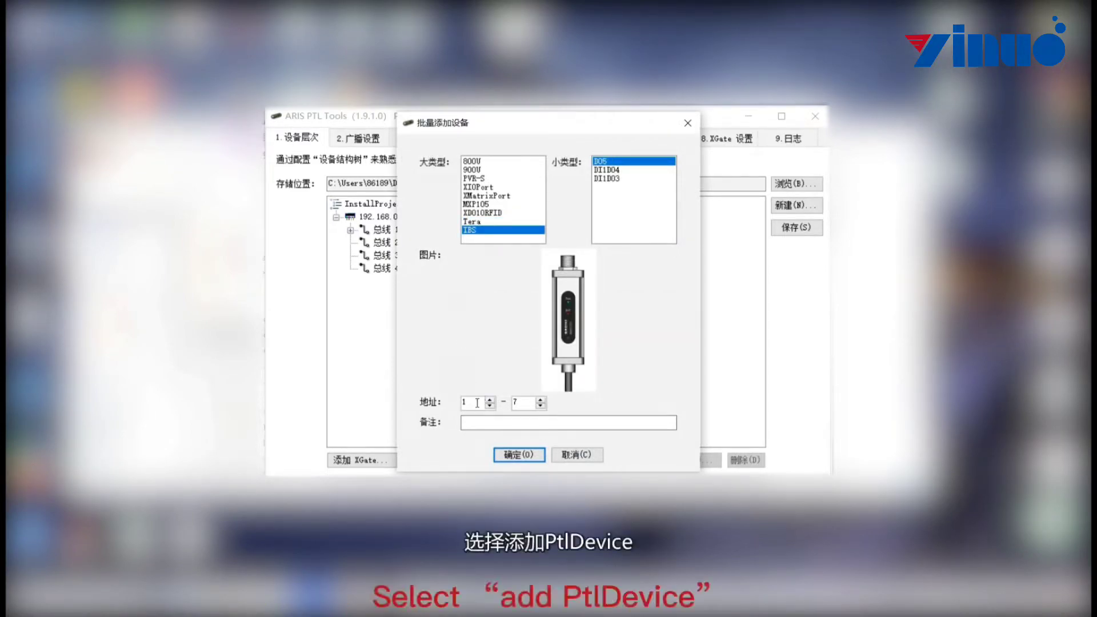
key("BackSpace")
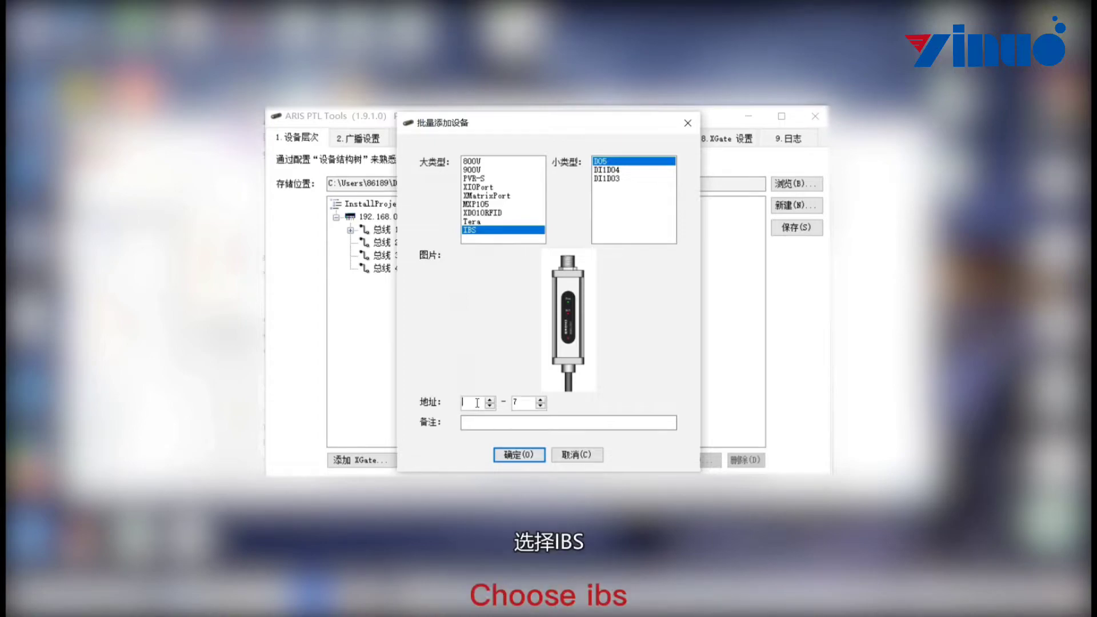
type("9")
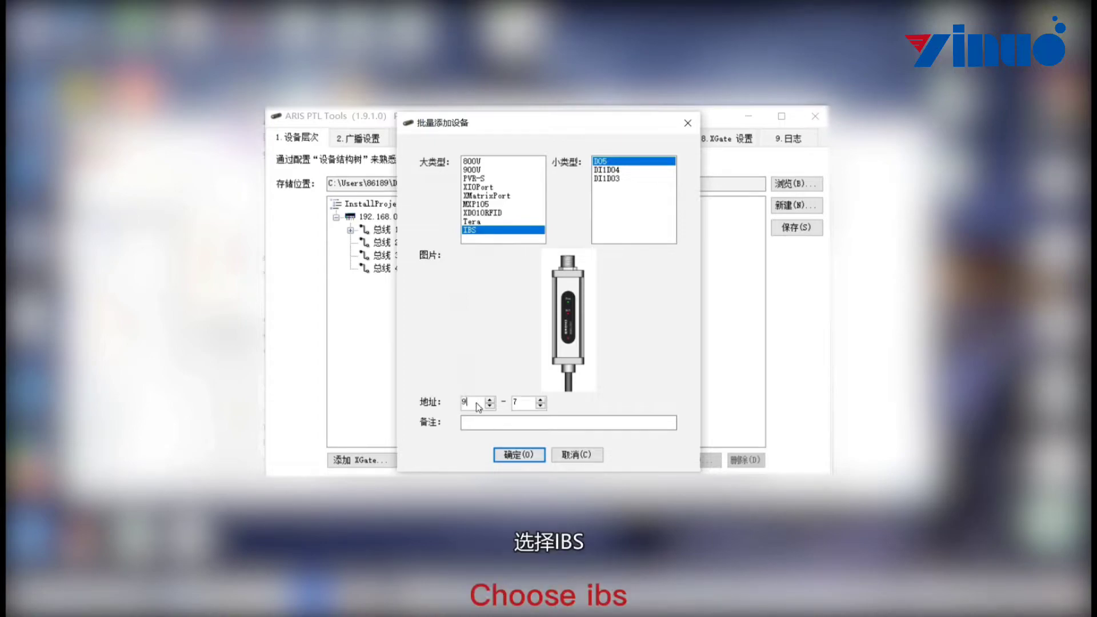
left_click(532, 401)
key("BackSpace")
type("9")
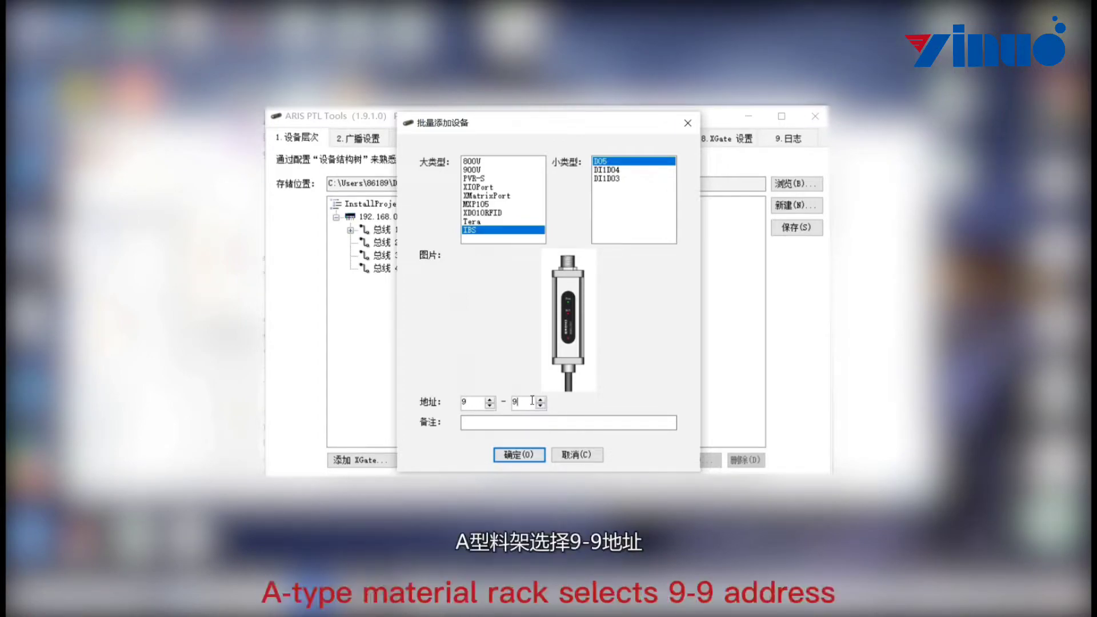
left_click(512, 456)
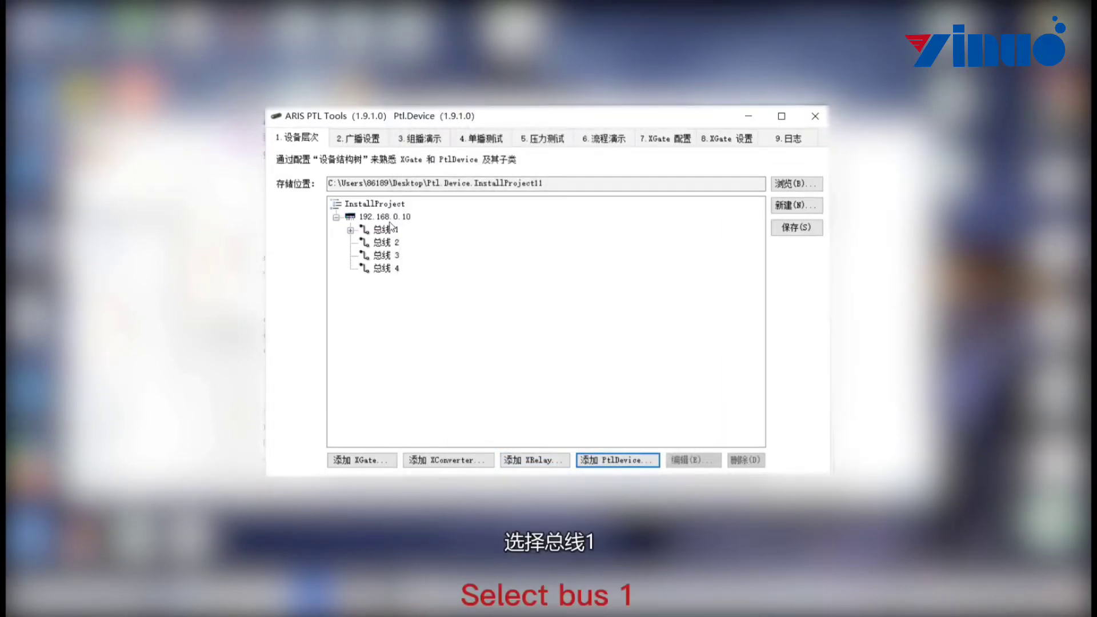
- Add Tera A_B04002 devices with addresses 11 to 17 to bus 1 of the XGate
left_click(390, 228)
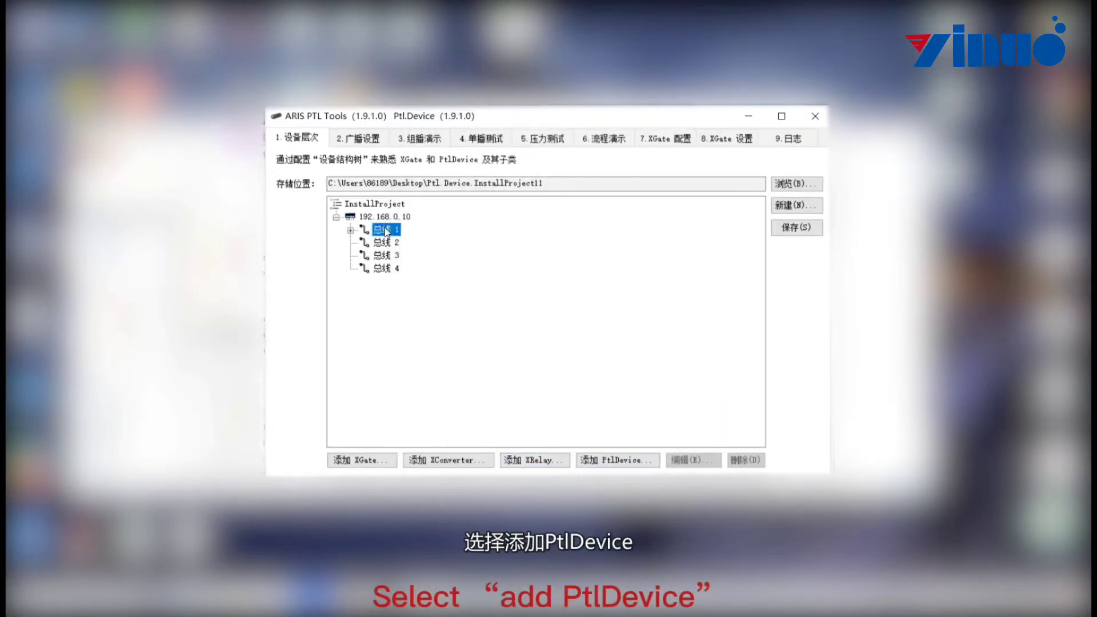
left_click(616, 461)
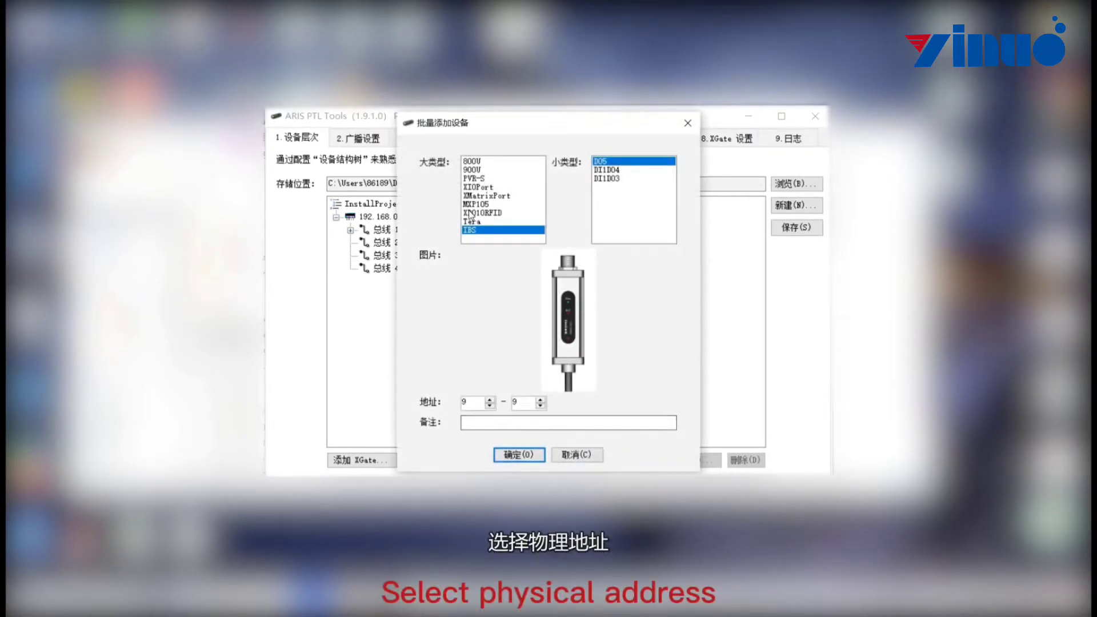
left_click(471, 221)
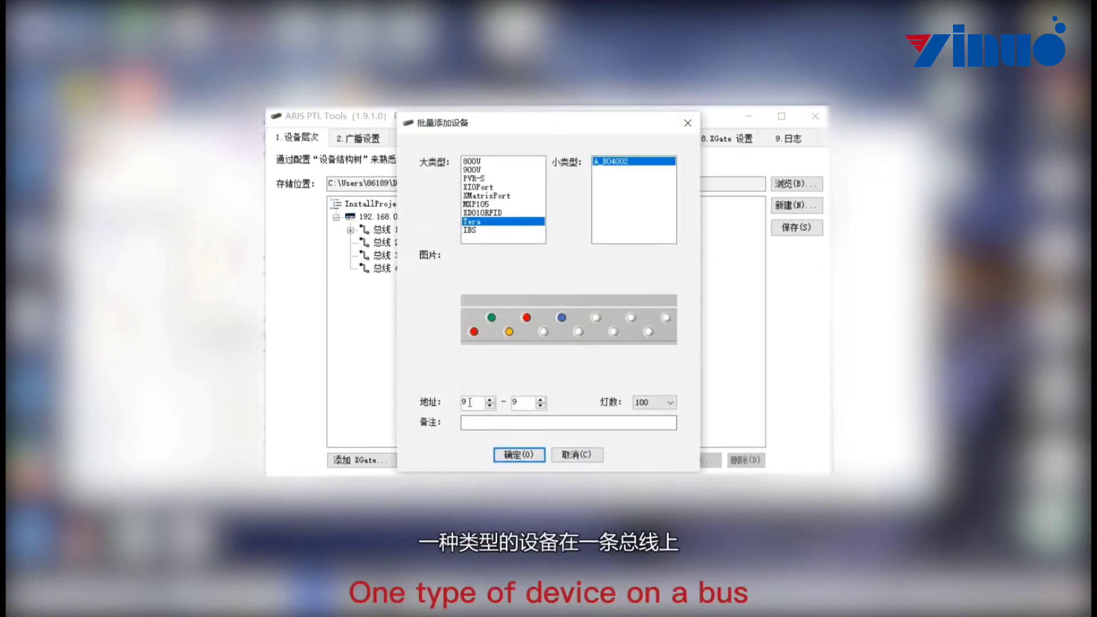
type("11")
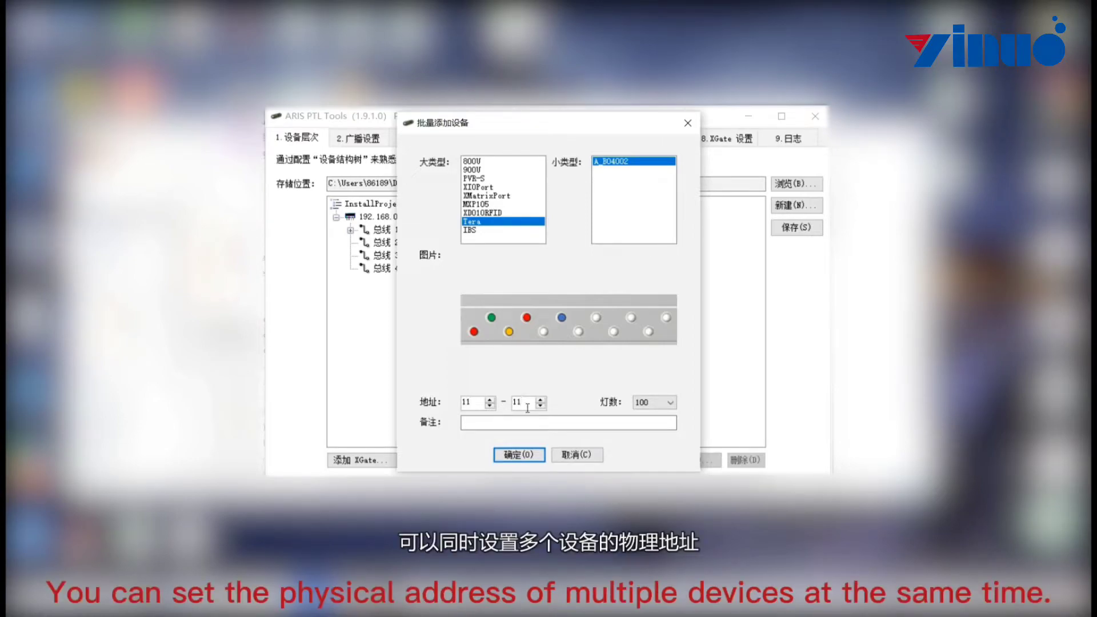
type("7")
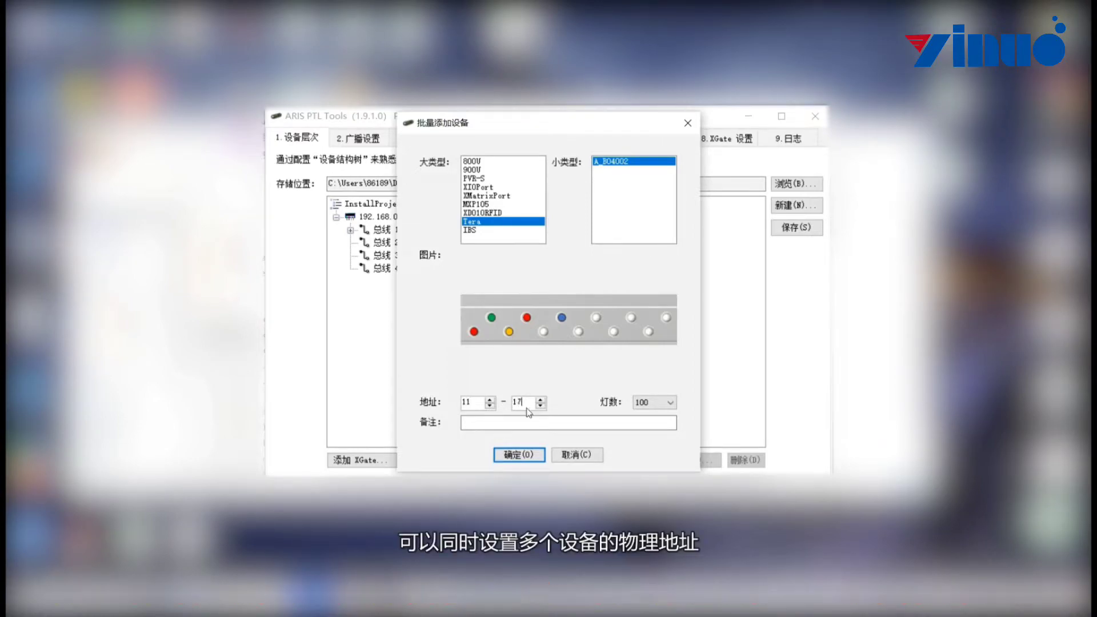
left_click(524, 455)
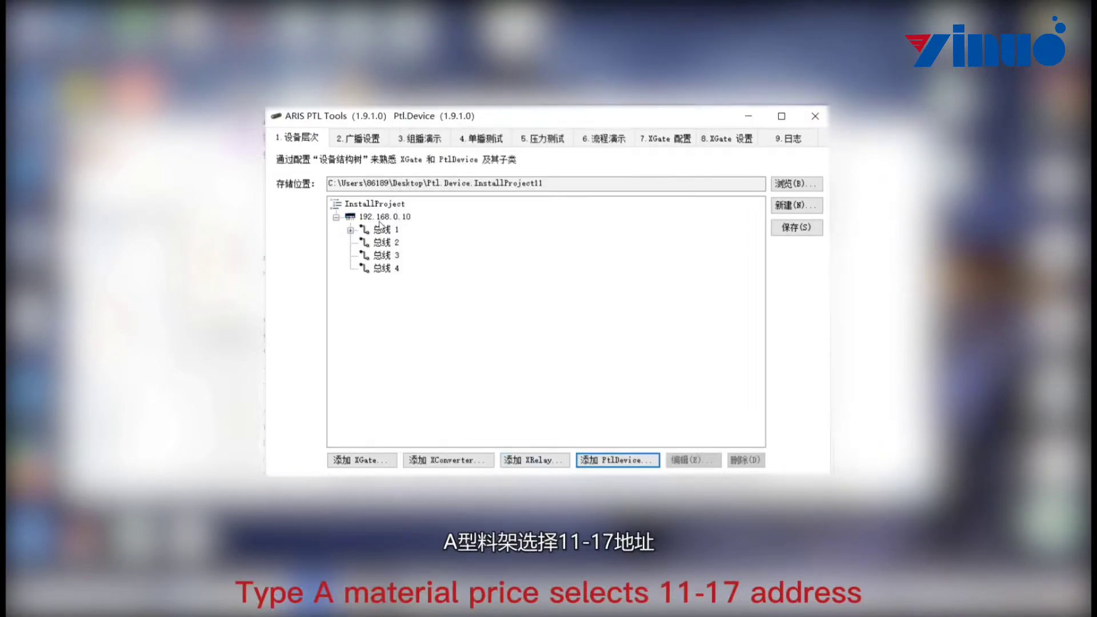
- Add an IBS DO5 device to bus 1 with the address range 19 to 19
left_click(379, 229)
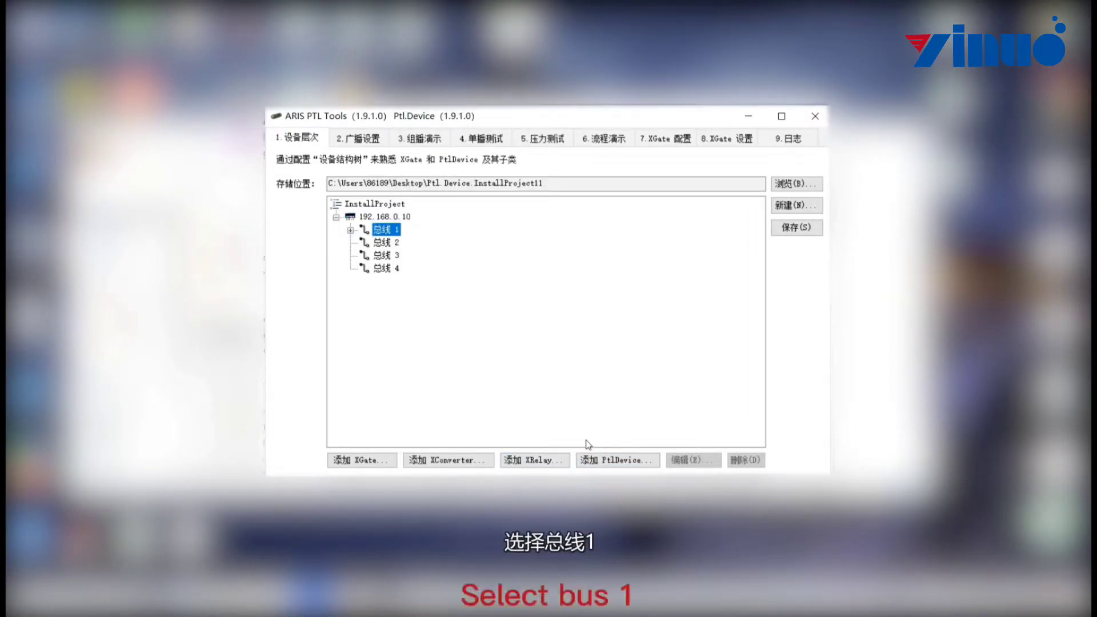
left_click(603, 457)
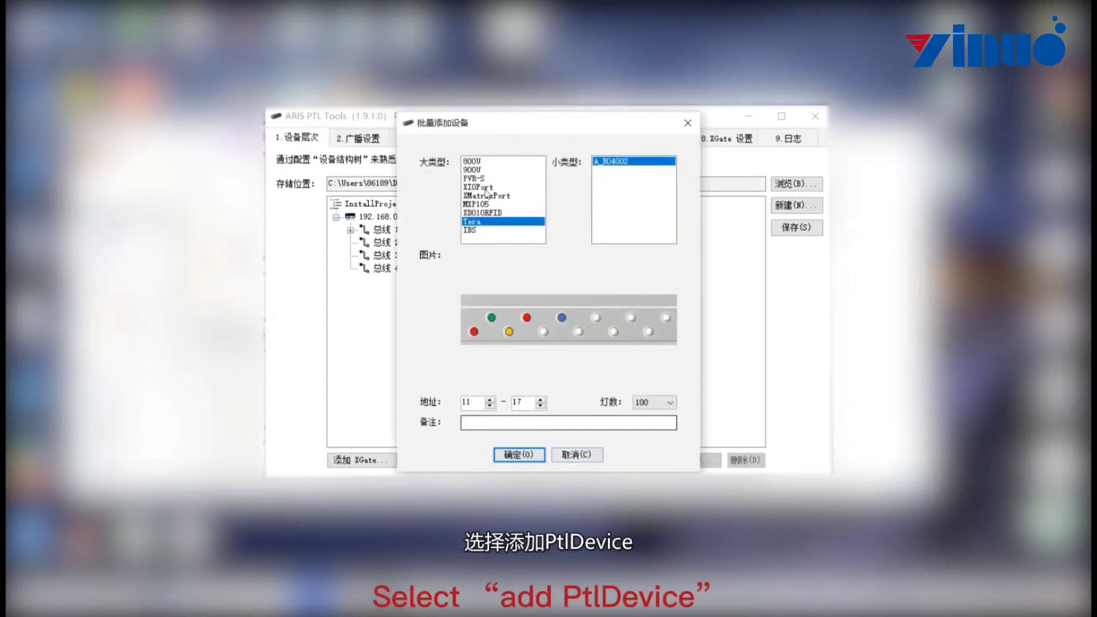
left_click(470, 231)
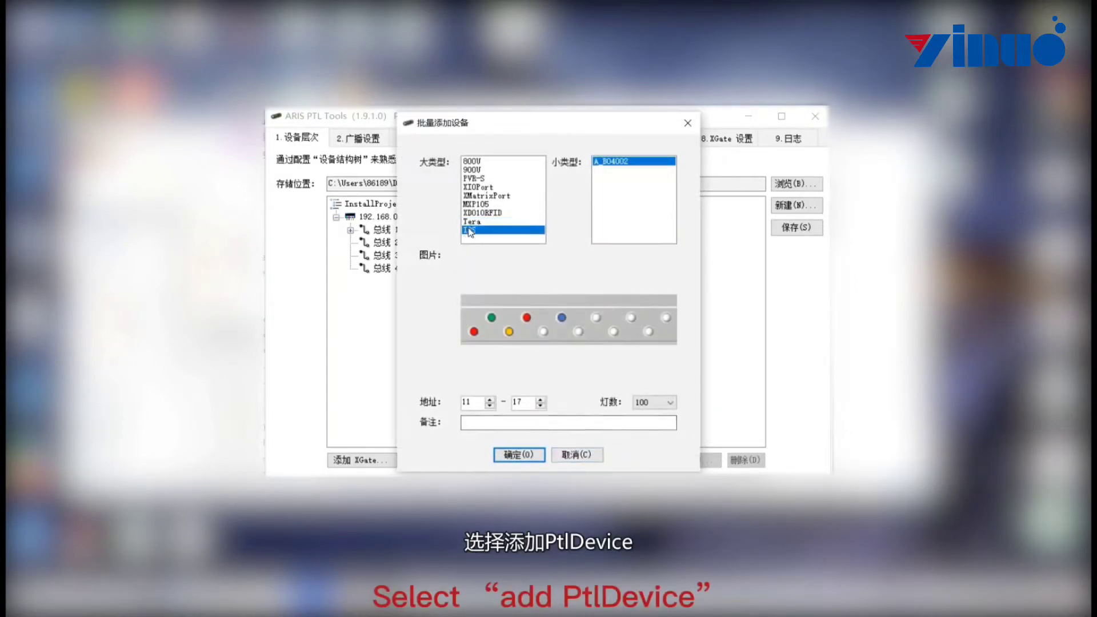
left_click(478, 402)
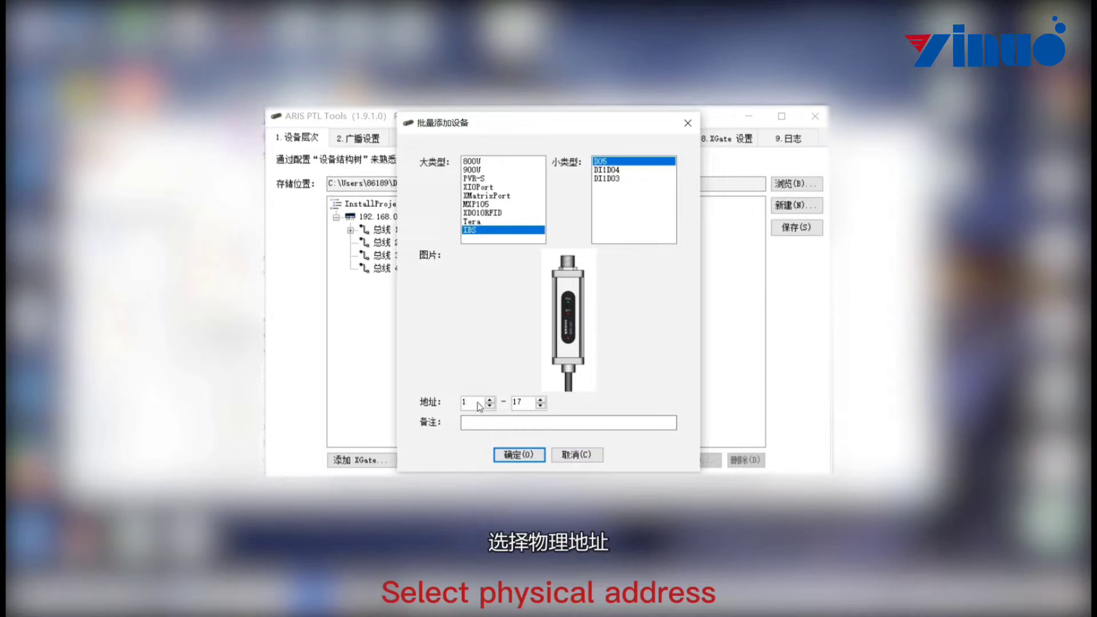
type("9")
left_click(521, 403)
key("BackSpace")
type("9")
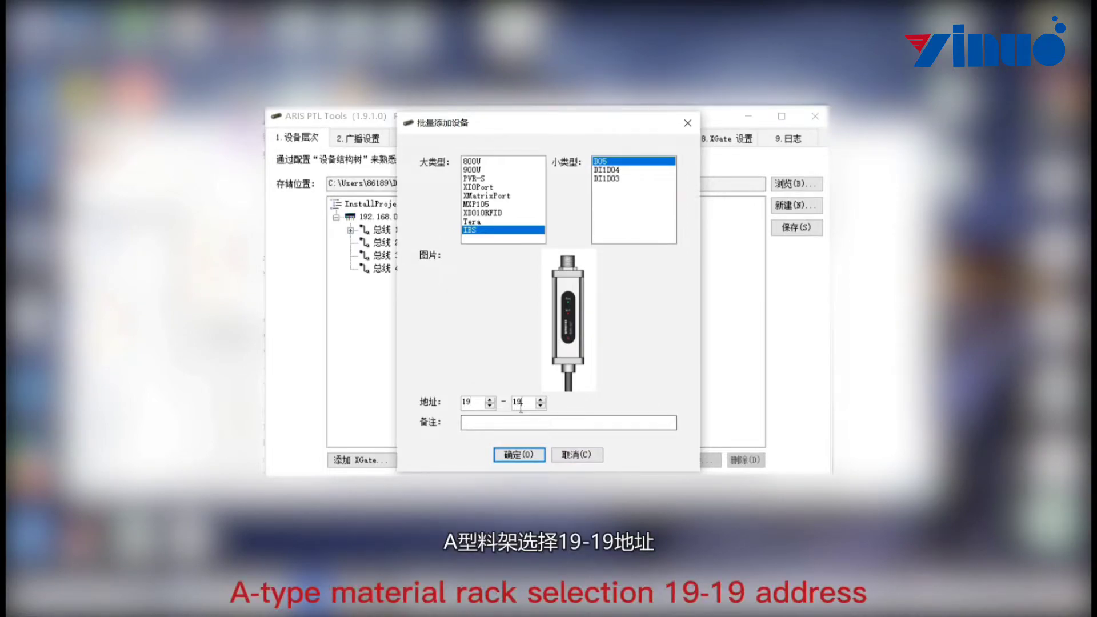
left_click(529, 454)
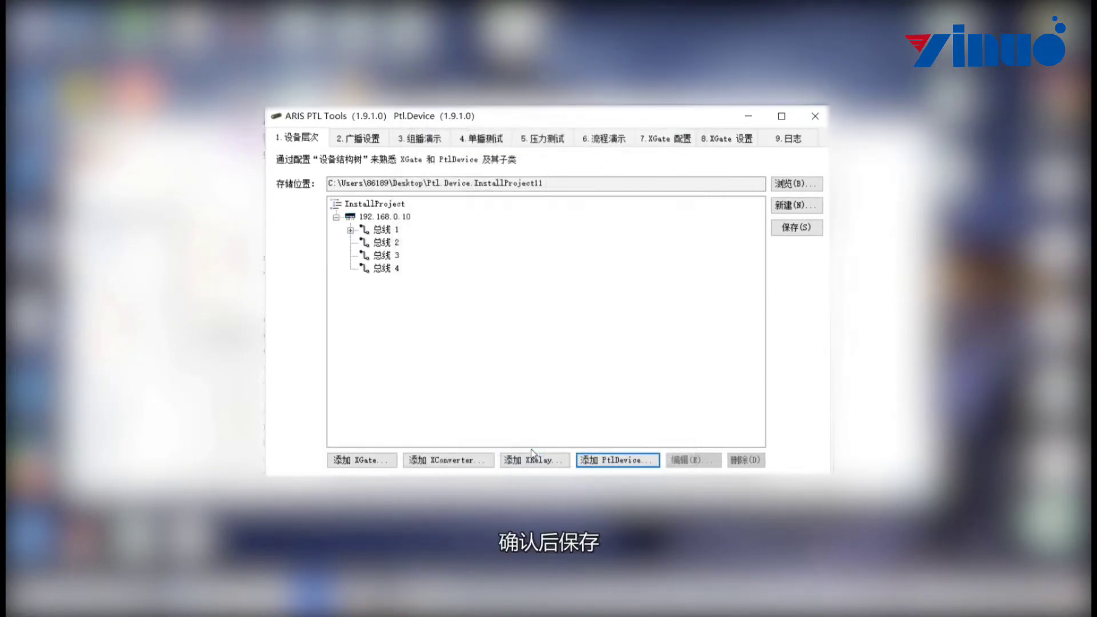
- Save the device hierarchy configuration and expand bus 1 to review its devices
left_click(790, 229)
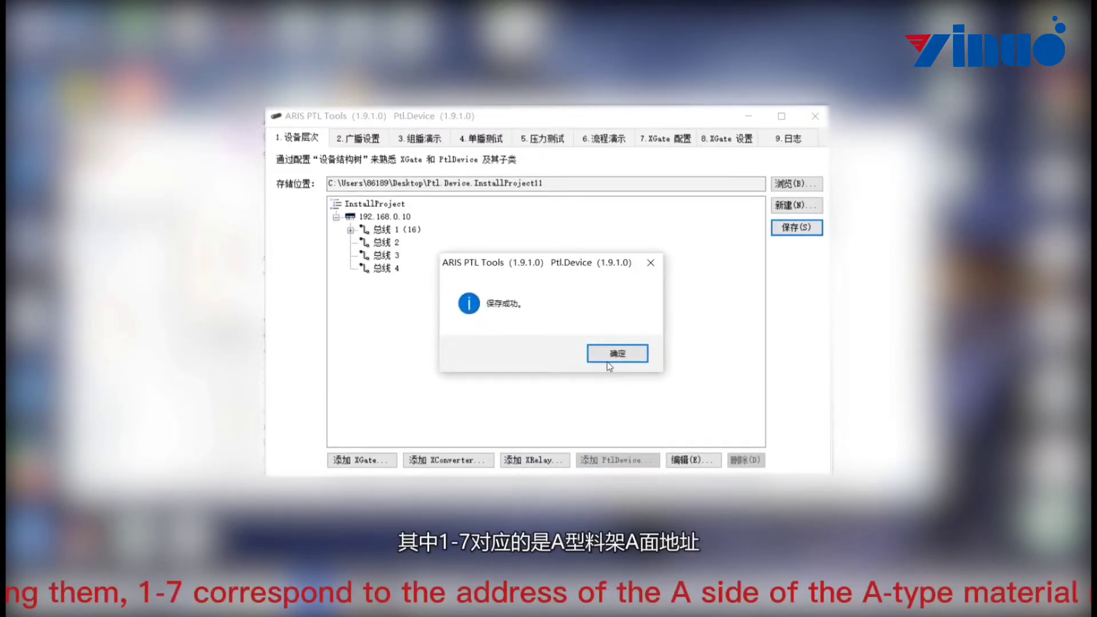
left_click(607, 357)
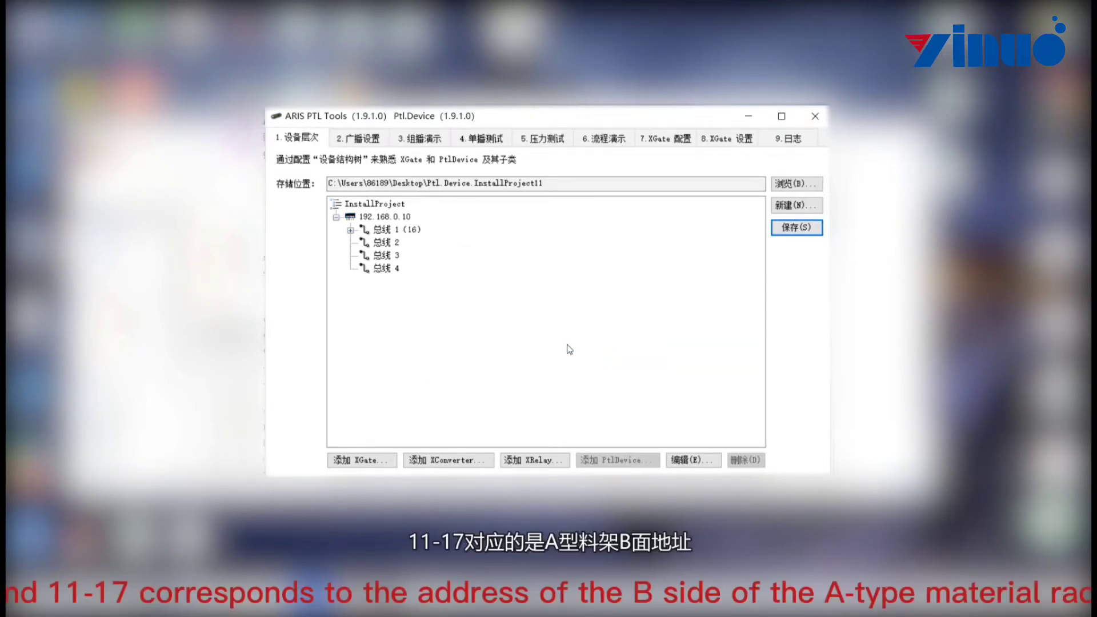
left_click(351, 230)
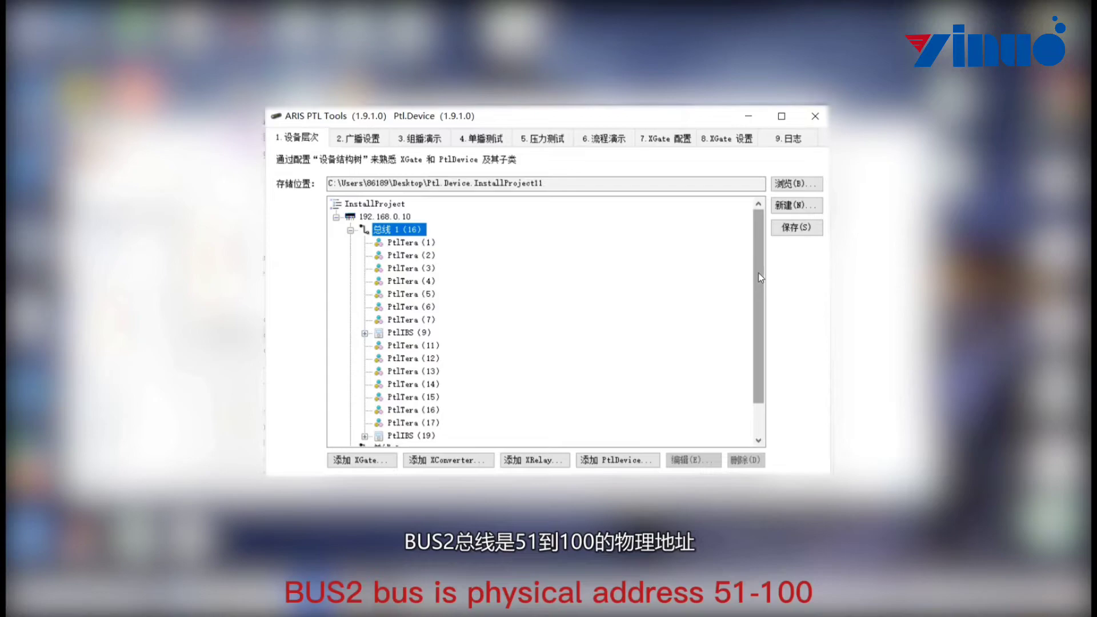
left_click_drag(759, 274, 760, 301)
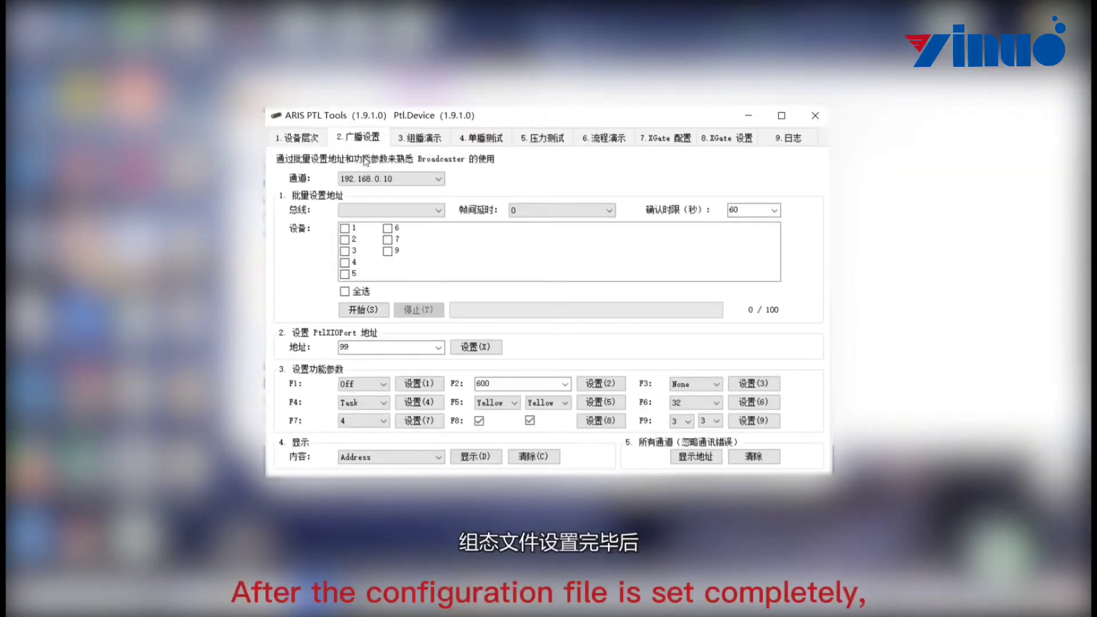
- Start the batch address setting for all devices on bus 1 of channel 192.168.0.10, accepting the reset of existing addresses
left_click(394, 210)
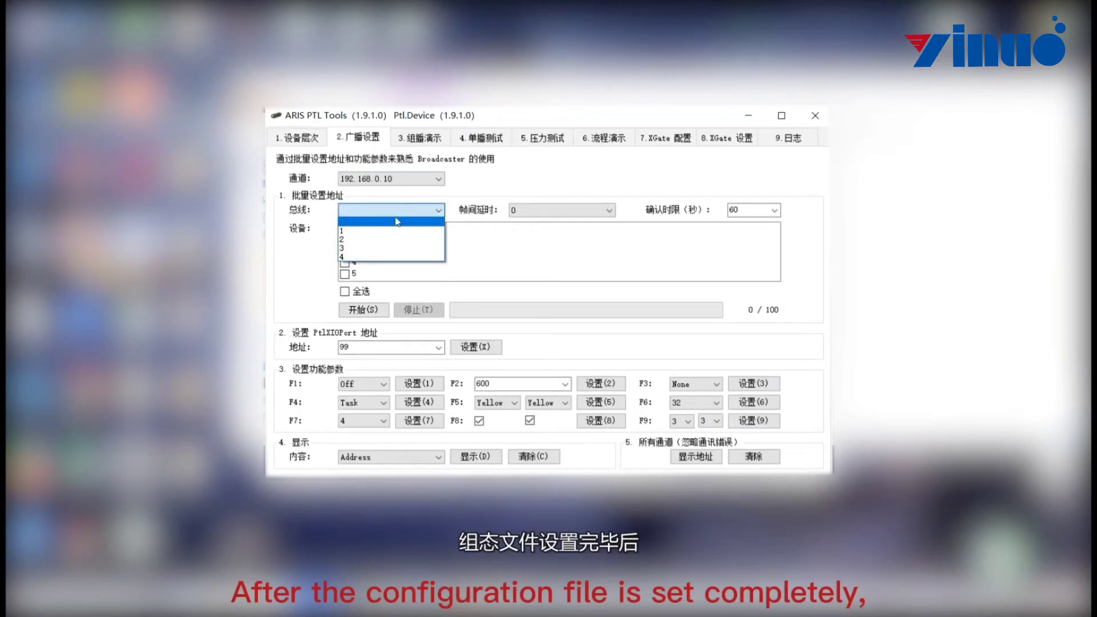
left_click(396, 230)
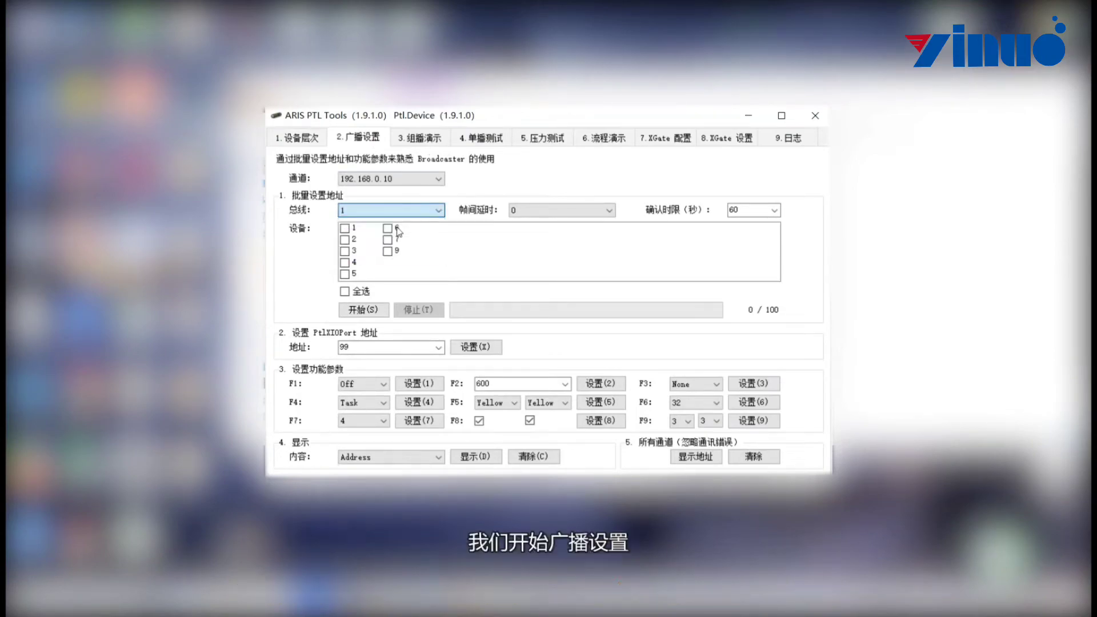
left_click(351, 293)
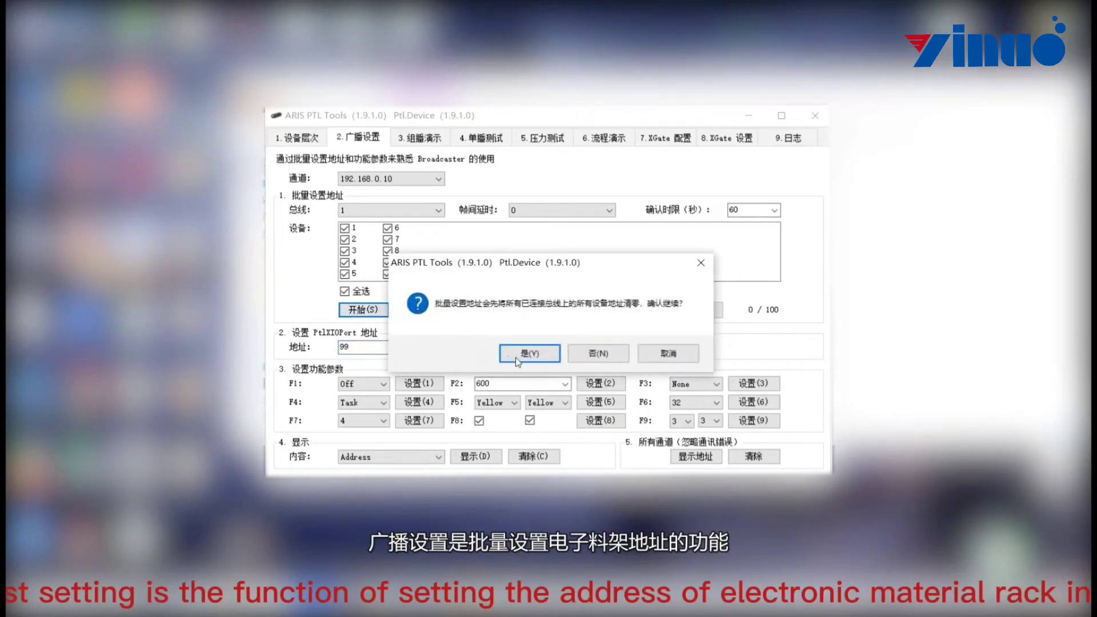
left_click(517, 355)
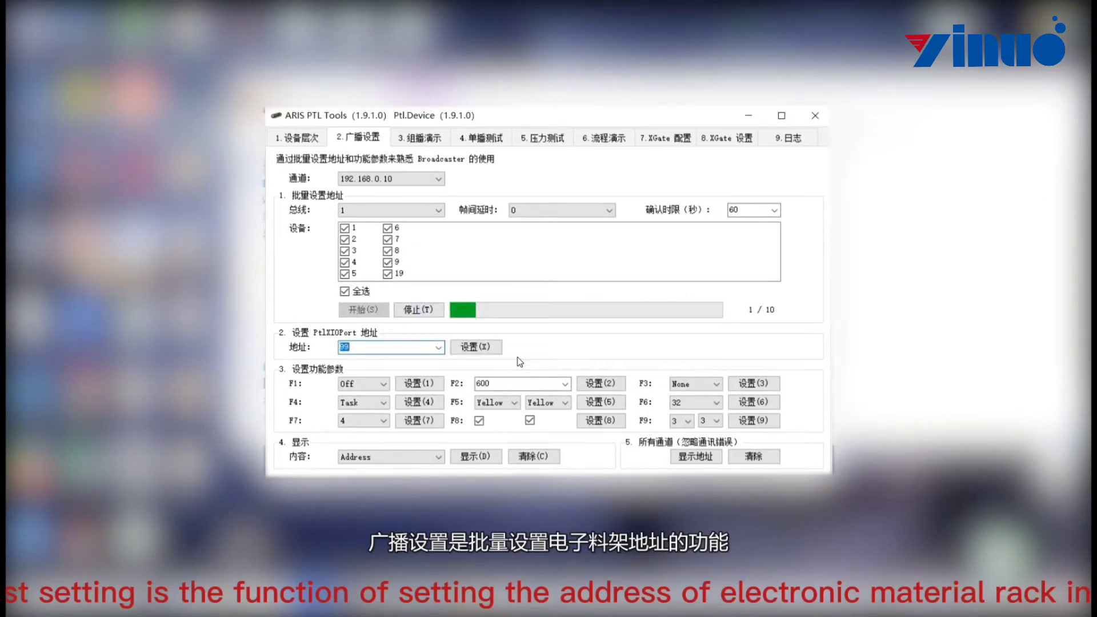